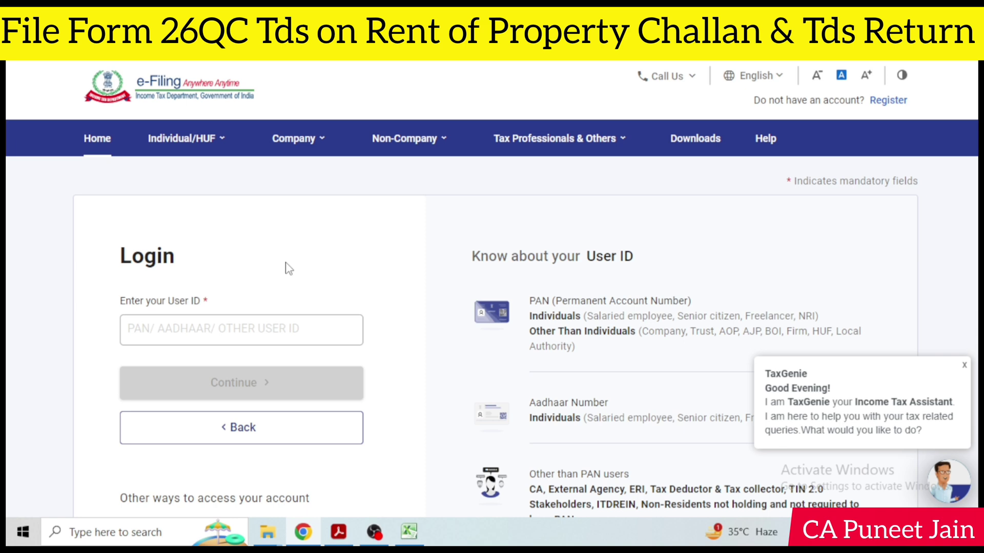
pyautogui.click(277, 332)
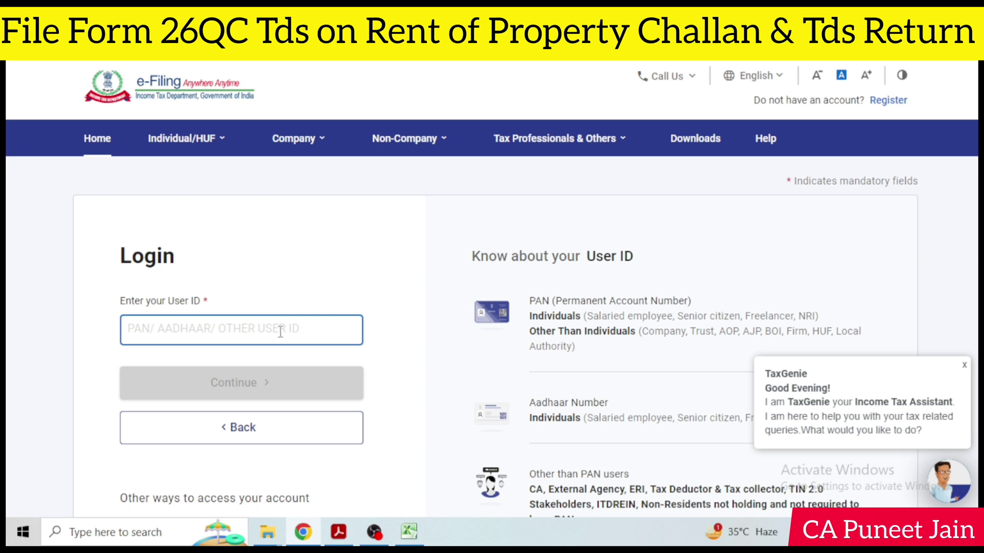
pyautogui.click(374, 532)
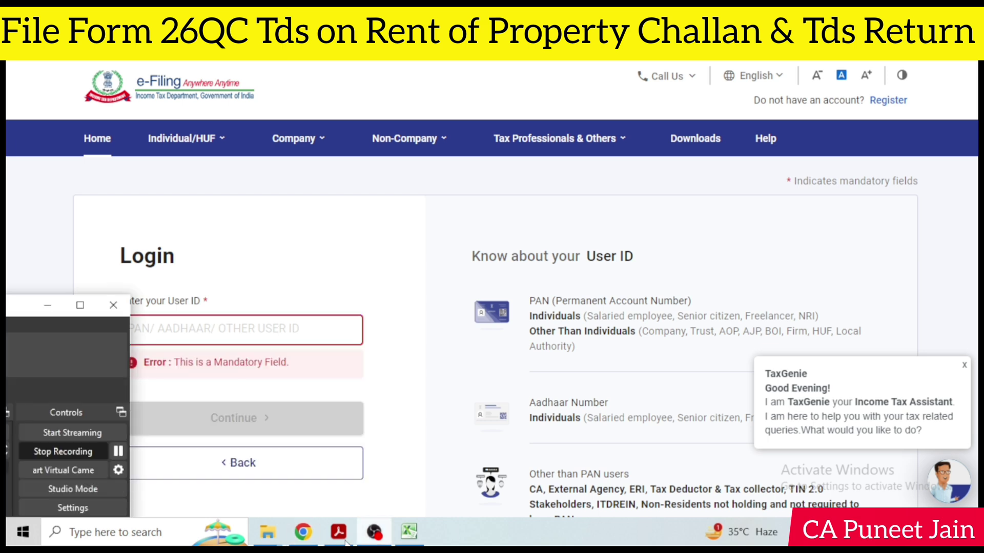
pyautogui.click(117, 451)
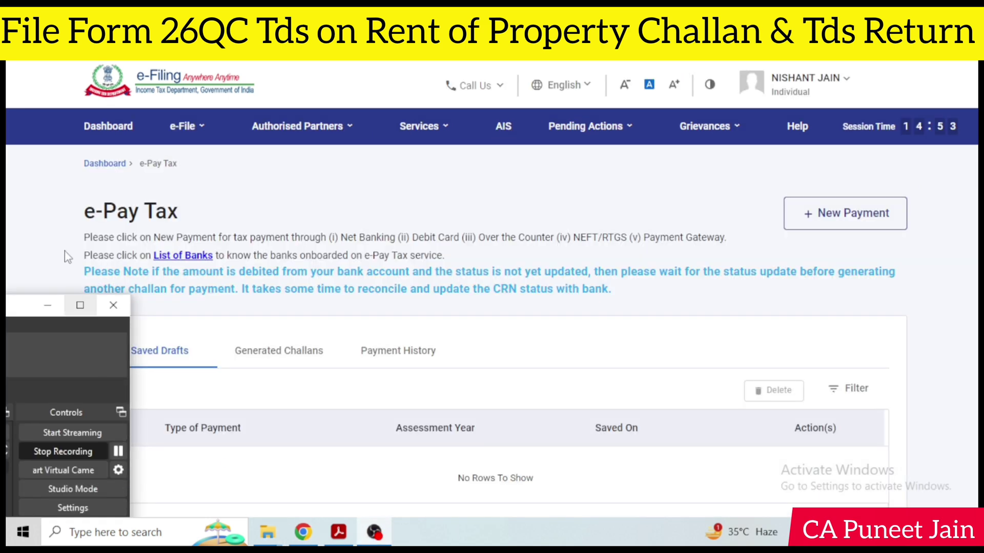
pyautogui.click(374, 532)
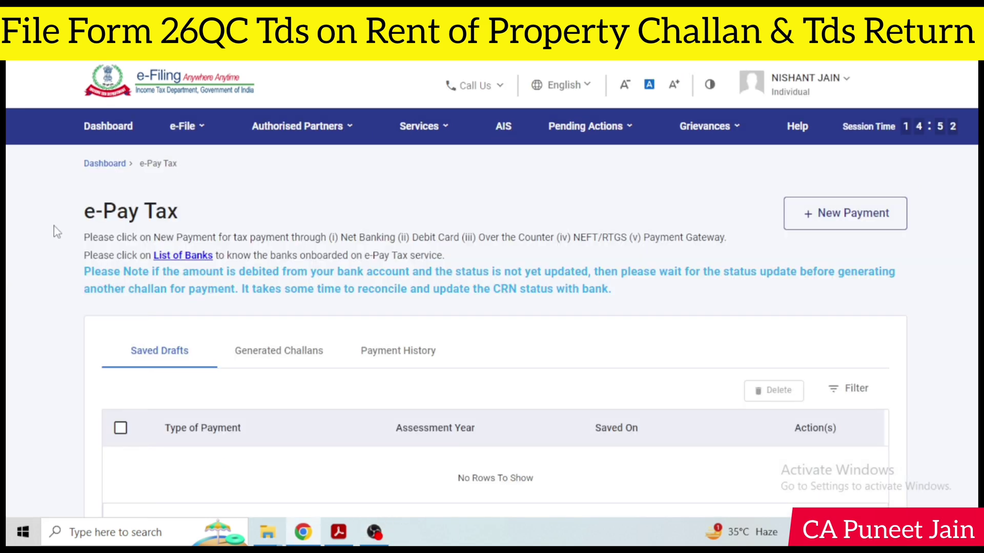
# - Start a new e-Pay Tax payment and proceed with 26 QC (TDS on Rent of Property)
pyautogui.click(190, 134)
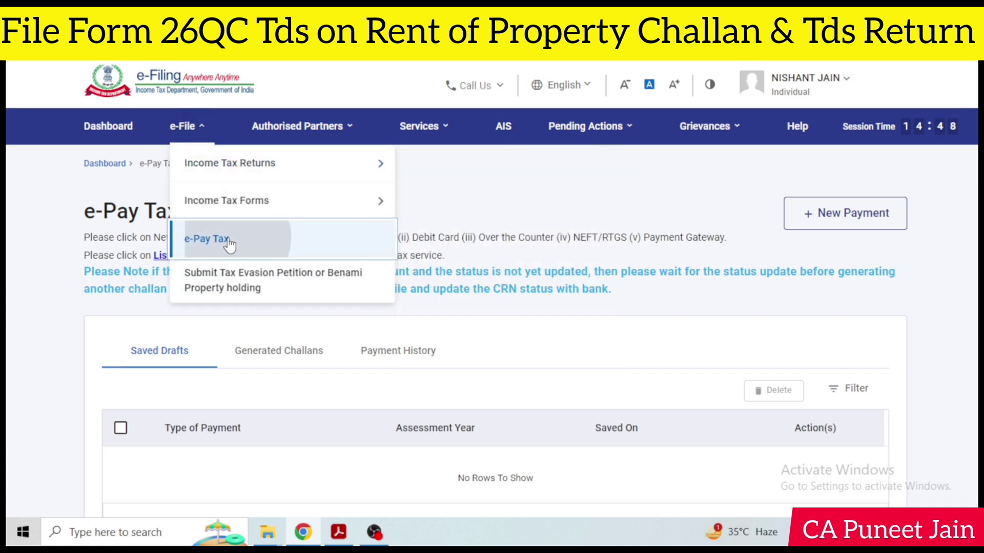
pyautogui.click(210, 239)
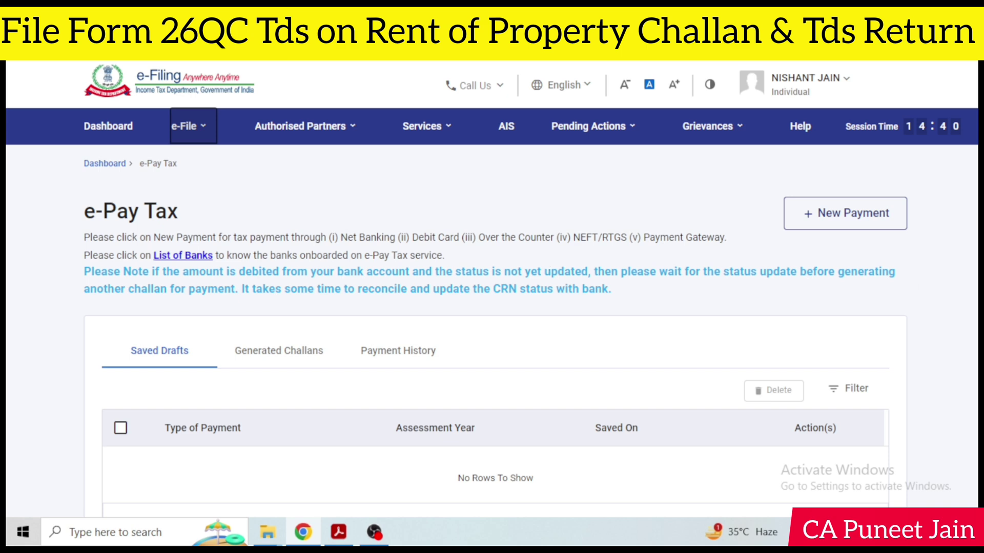
pyautogui.click(851, 221)
pyautogui.scroll(-2, 523, 351)
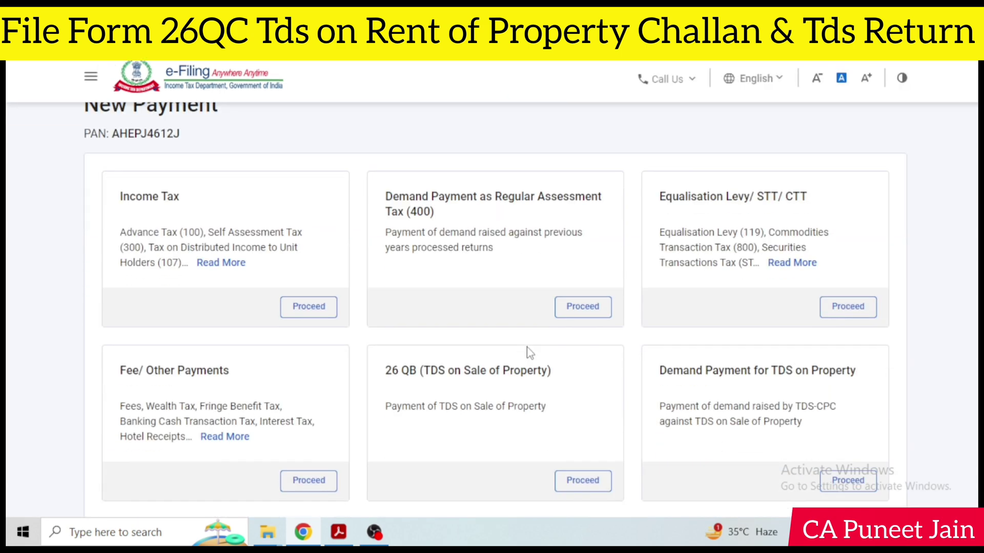
pyautogui.scroll(-4, 529, 352)
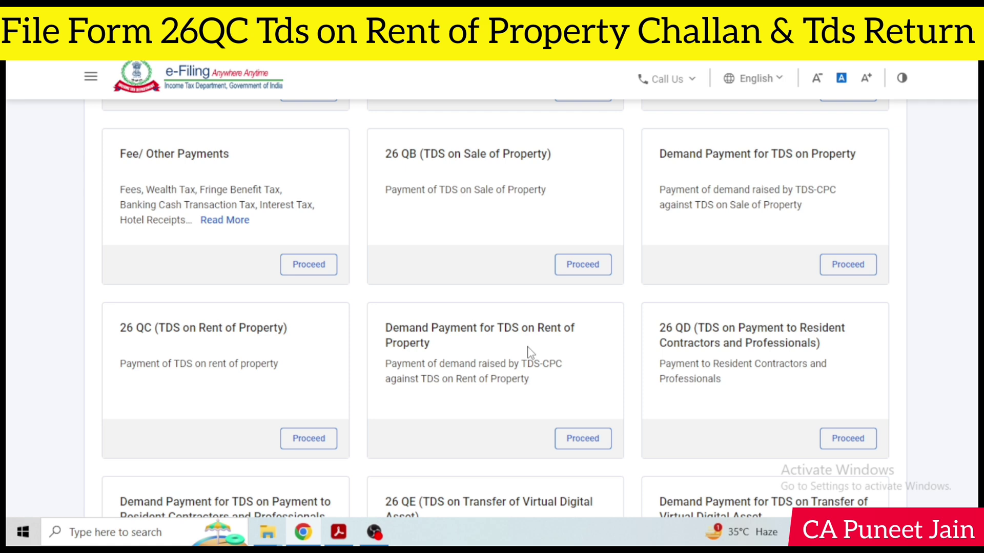
pyautogui.click(313, 440)
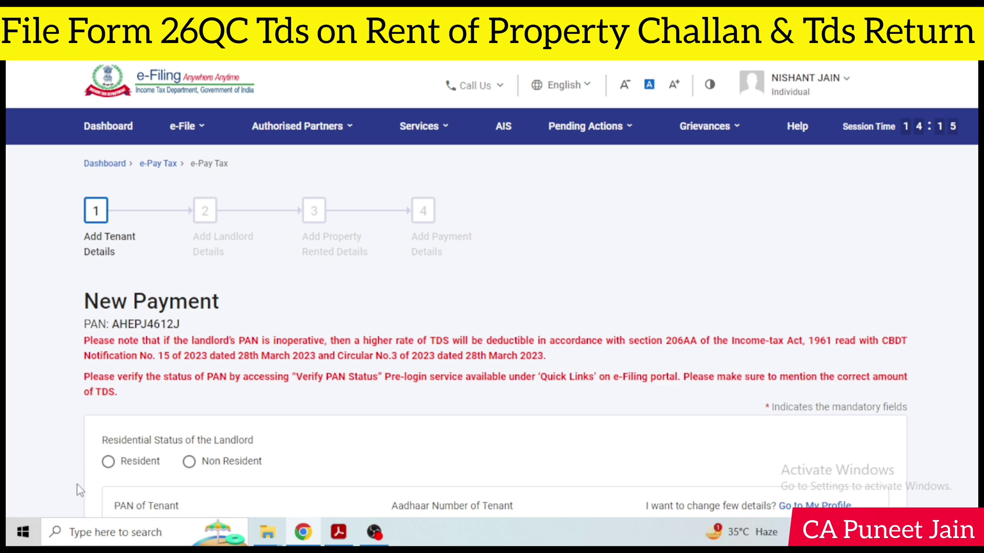
# - Set the landlord's residential status to Resident and continue from the tenant details to the landlord details
pyautogui.click(108, 461)
pyautogui.click(847, 76)
pyautogui.click(560, 223)
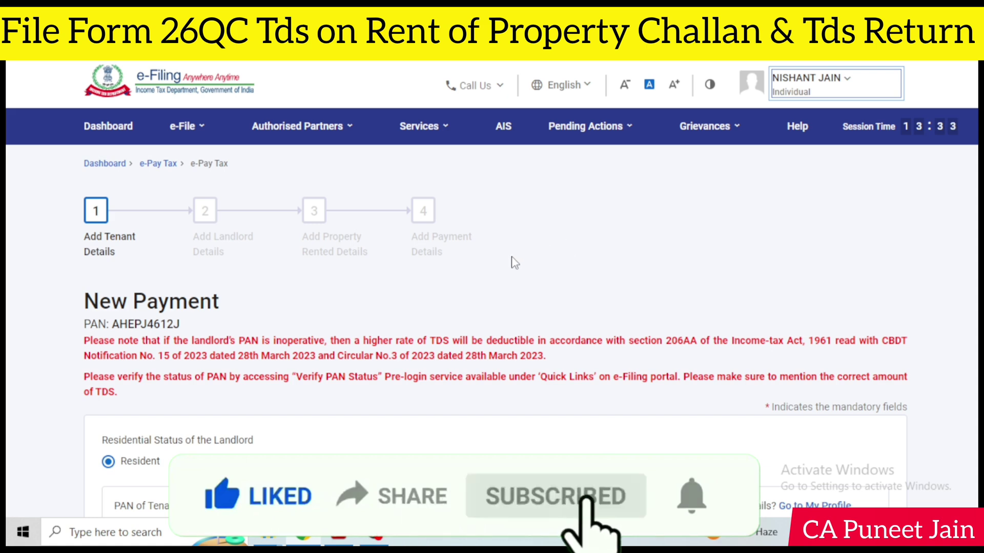
pyautogui.click(304, 539)
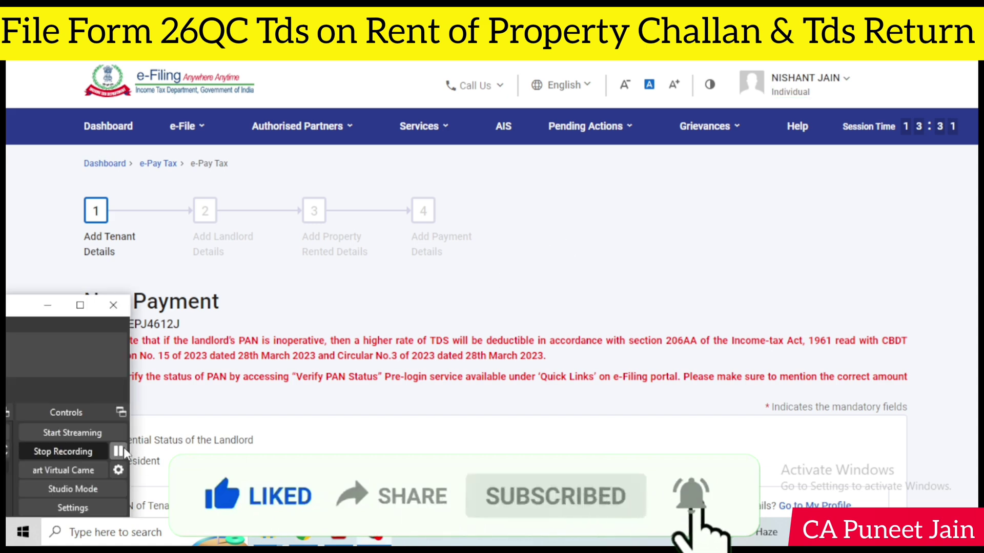
pyautogui.scroll(-6, 68, 239)
pyautogui.click(67, 238)
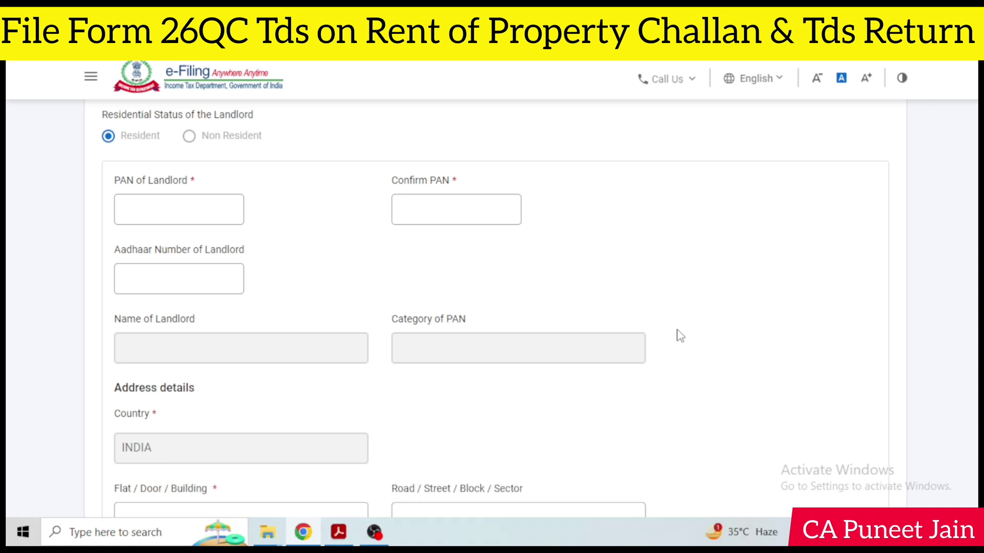
# - Examine the landlord details form, including the PAN, Aadhaar, address, contact and co-landlord fields
pyautogui.scroll(2, 549, 346)
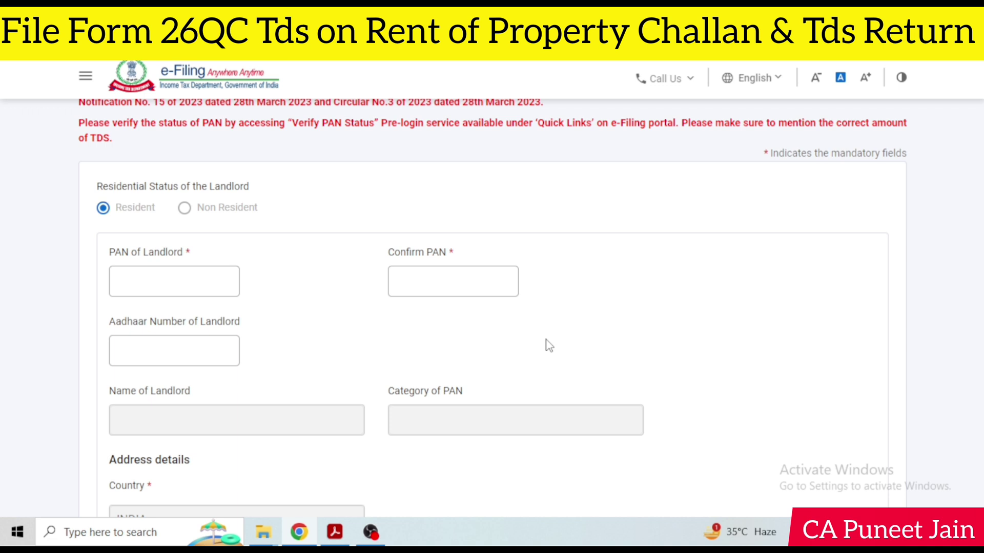
pyautogui.scroll(-1, 615, 298)
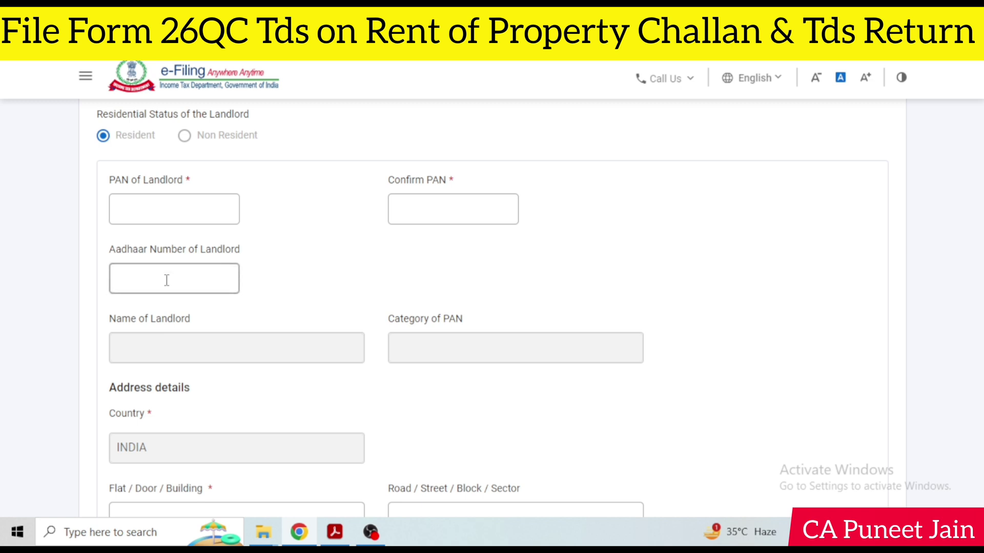
pyautogui.scroll(-2, 358, 279)
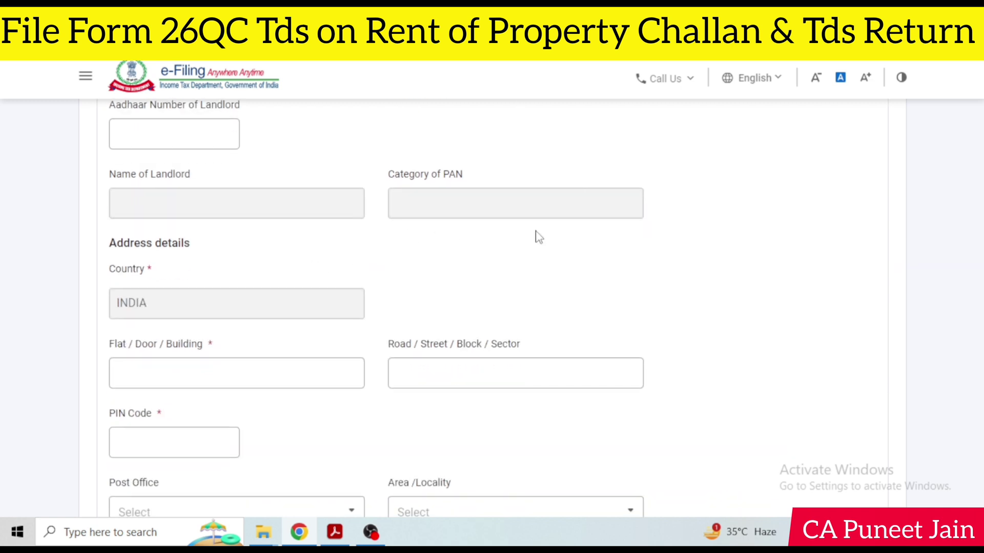
pyautogui.scroll(-3, 485, 214)
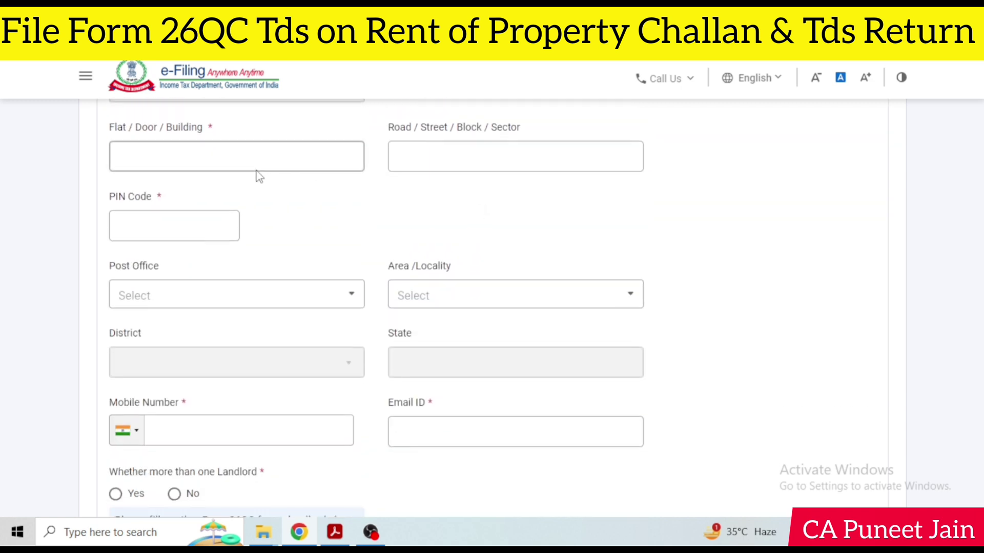
pyautogui.click(331, 155)
pyautogui.click(428, 159)
pyautogui.scroll(-3, 292, 283)
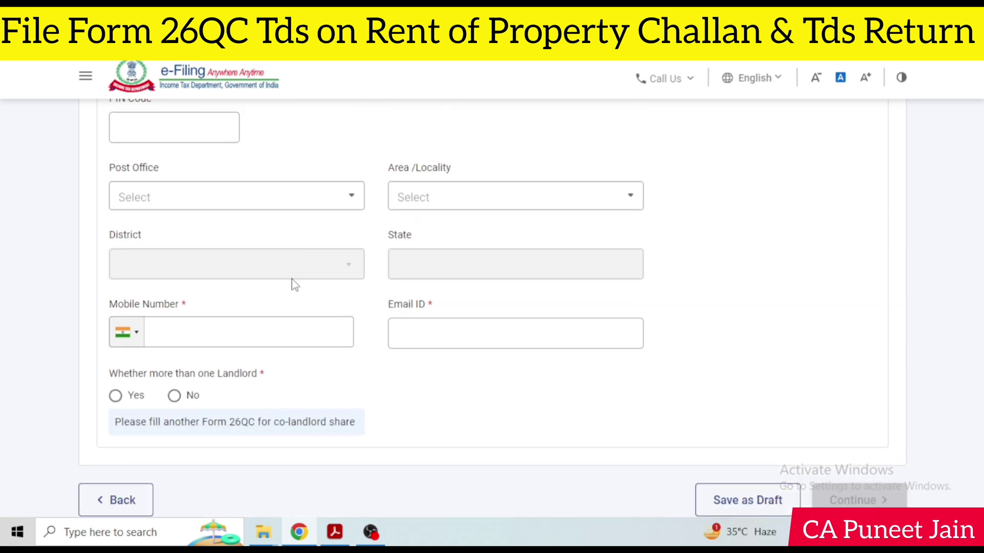
pyautogui.click(474, 245)
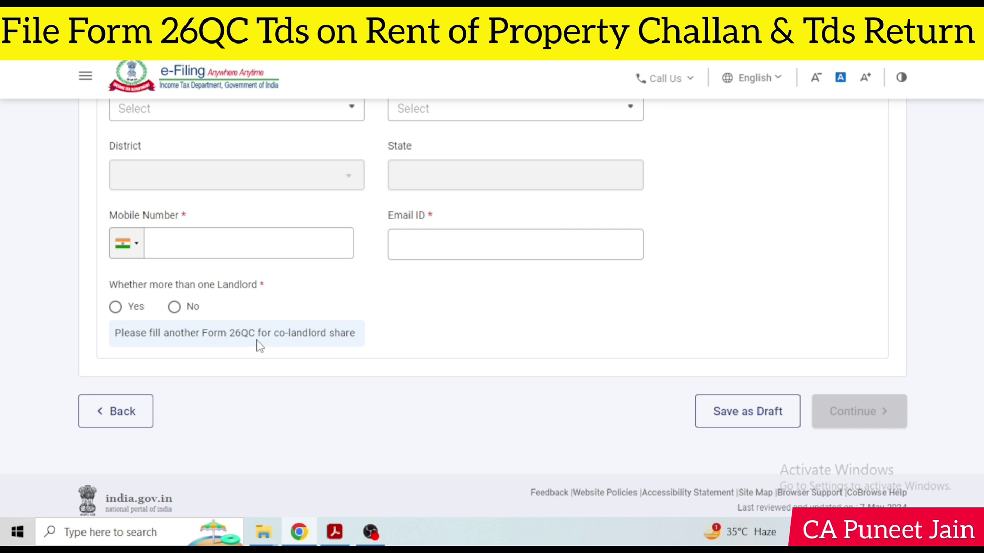
pyautogui.scroll(10, 260, 347)
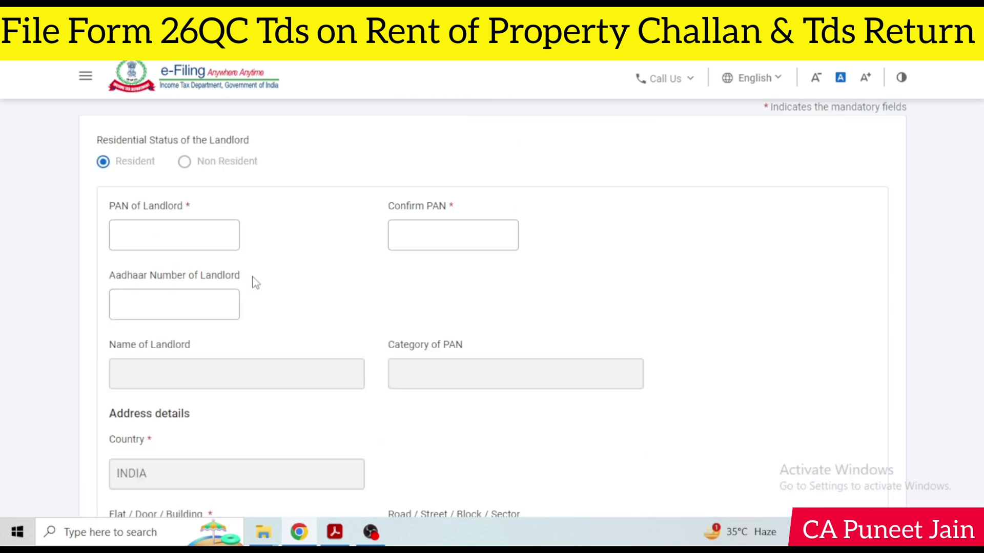
pyautogui.scroll(1, 275, 288)
pyautogui.scroll(-7, 279, 288)
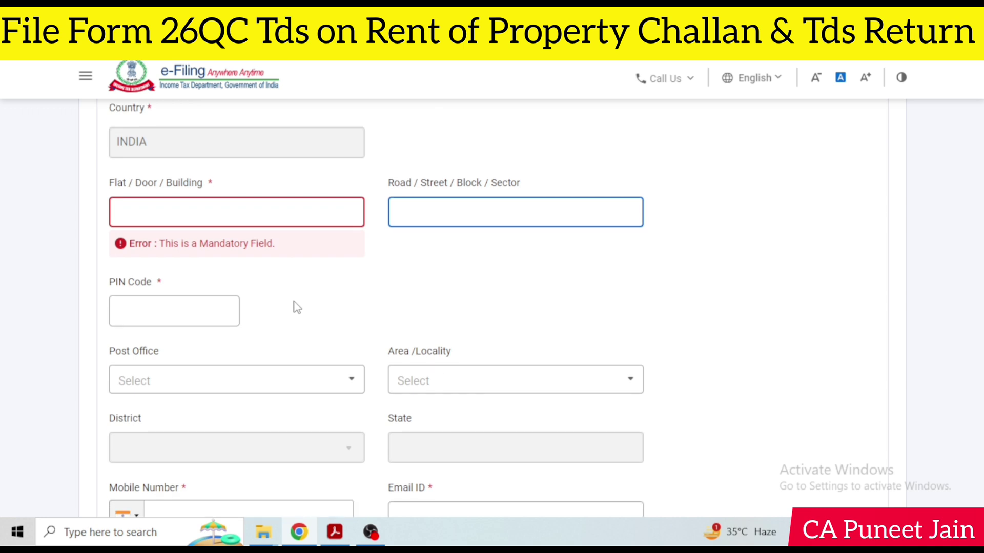
pyautogui.scroll(-4, 297, 308)
pyautogui.scroll(3, 523, 345)
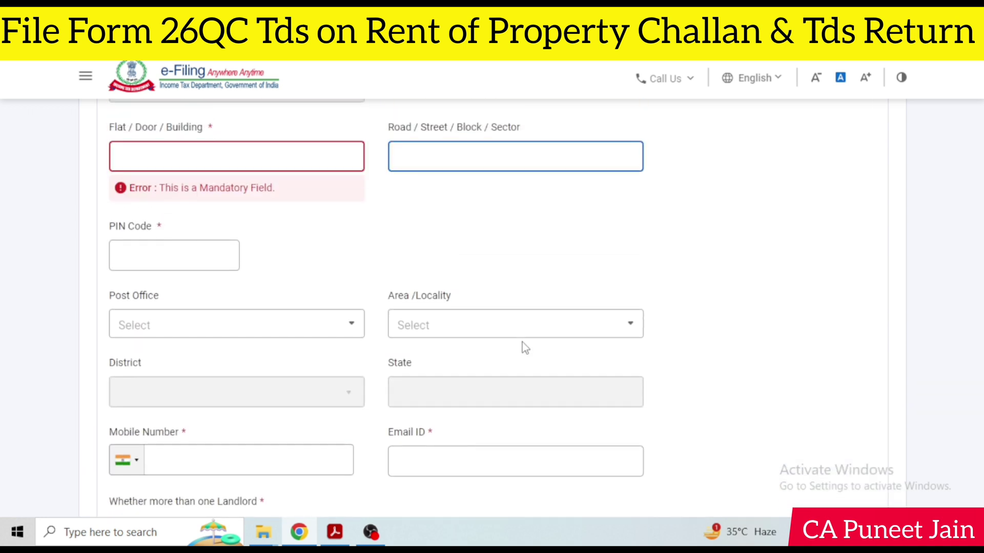
pyautogui.scroll(-5, 522, 345)
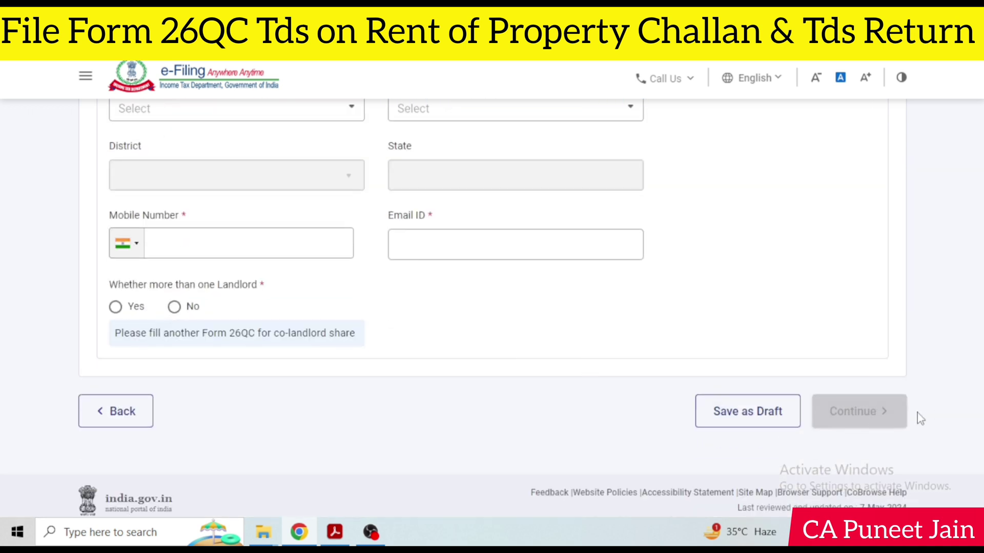
pyautogui.click(366, 544)
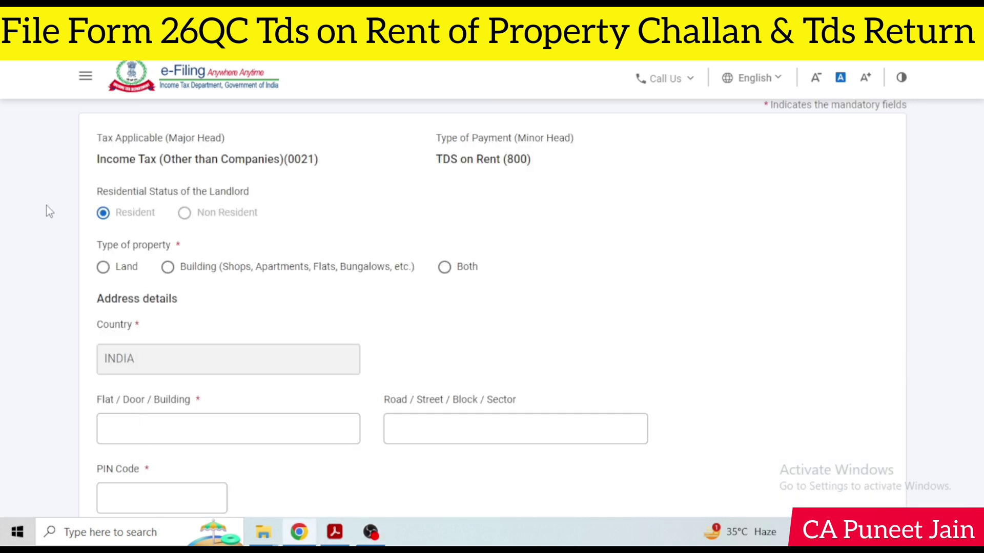
# - Set the type of property to Building (Shops, Apartments, Flats, Bungalows, etc.) and look through the property address fields
pyautogui.scroll(-2, 46, 205)
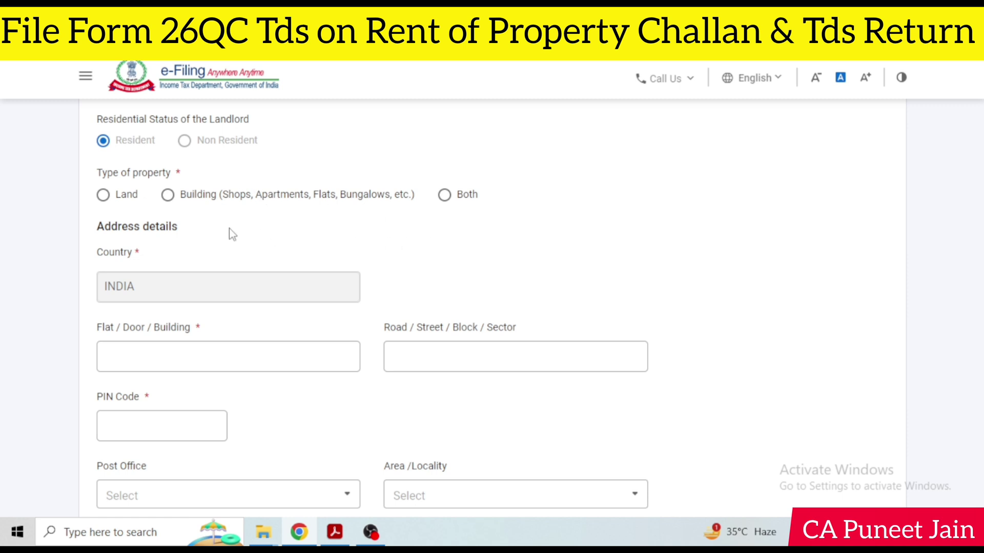
pyautogui.click(167, 196)
pyautogui.scroll(-4, 257, 174)
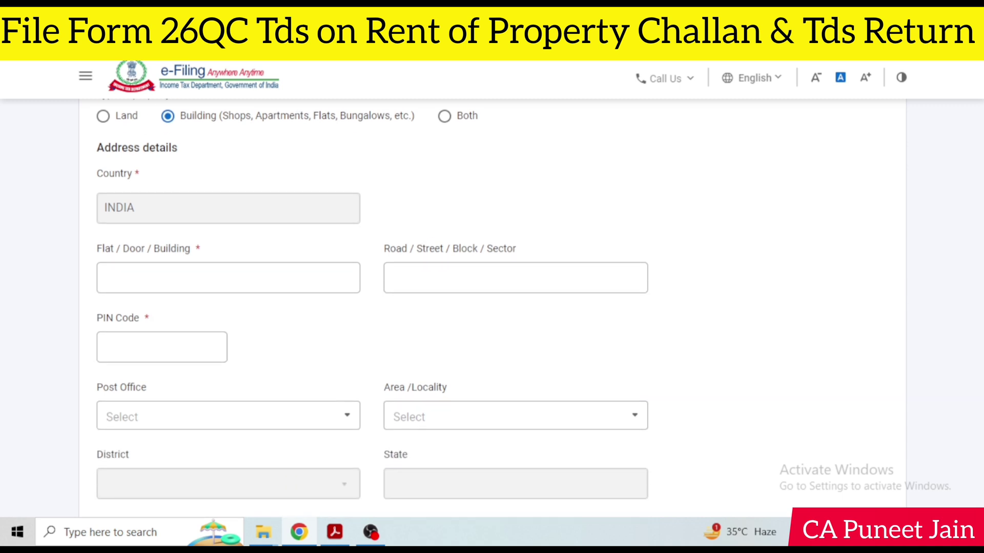
pyautogui.click(174, 175)
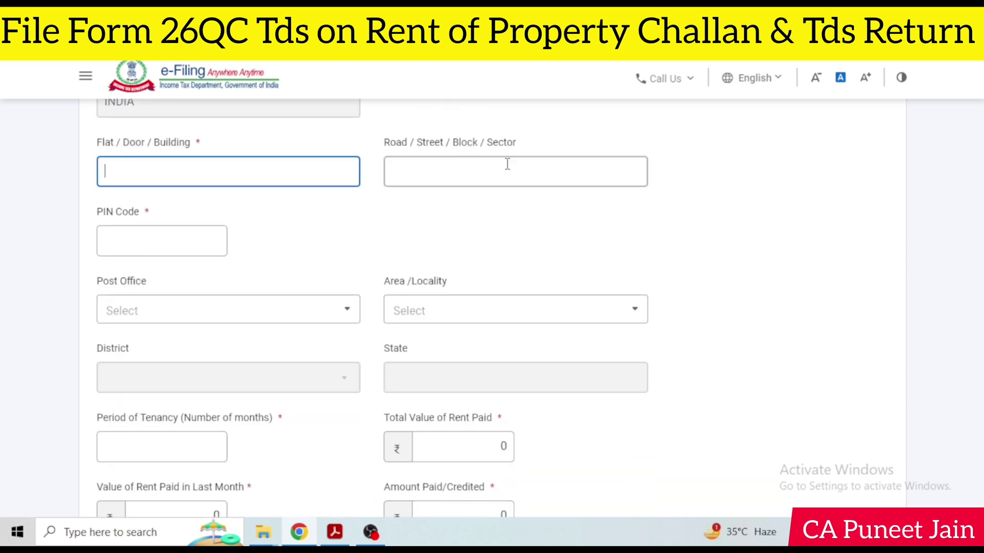
pyautogui.click(507, 169)
pyautogui.scroll(-2, 351, 265)
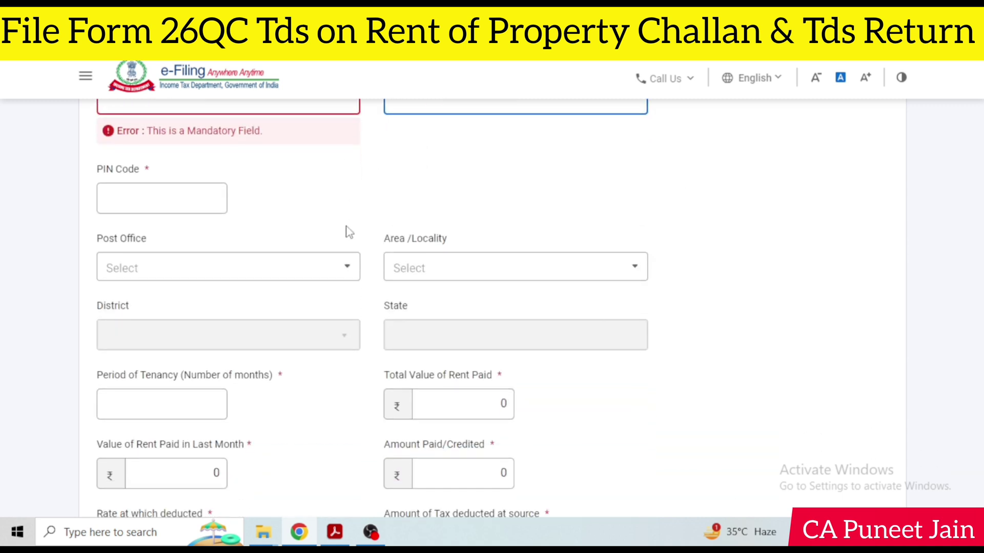
pyautogui.scroll(-2, 339, 228)
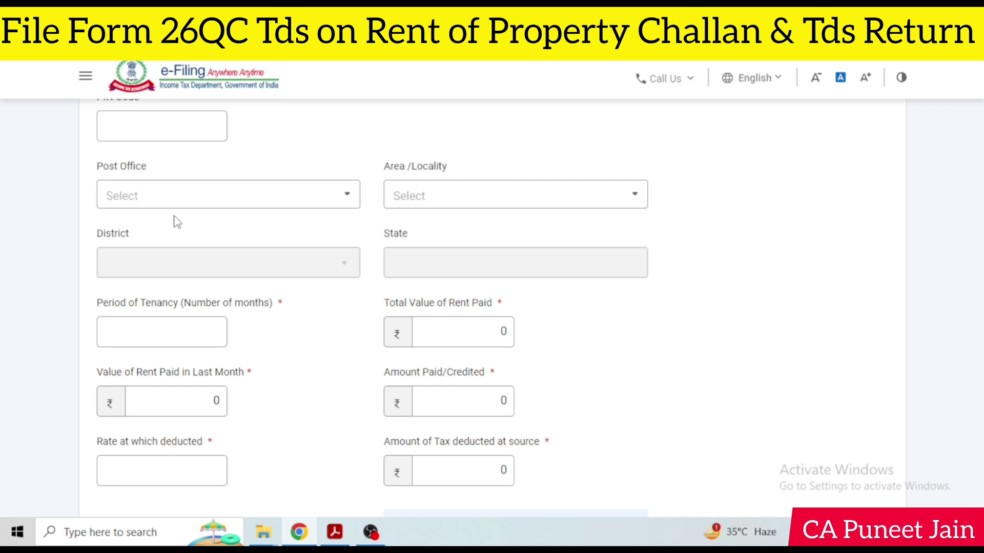
pyautogui.scroll(-2, 176, 221)
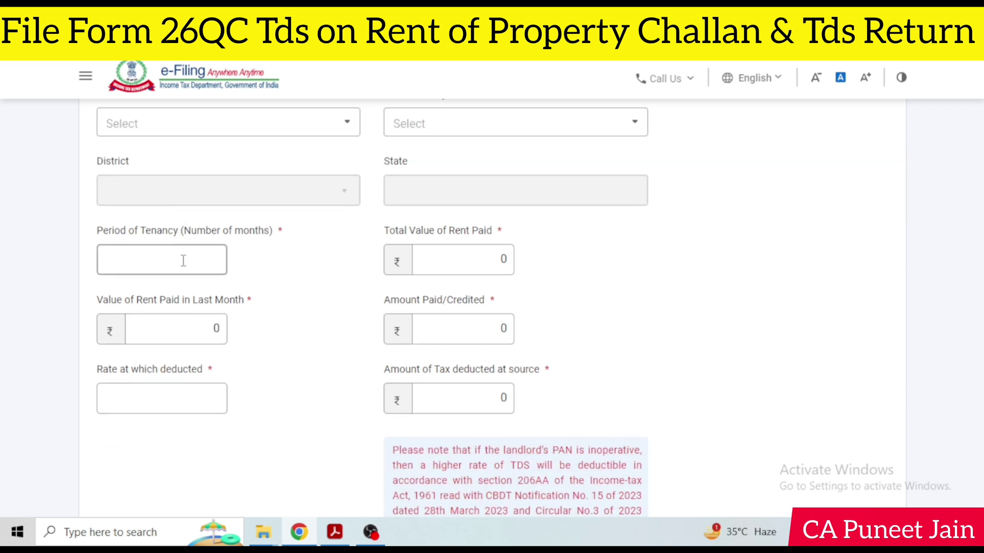
# - Set the period of tenancy to 5 months and the total value of rent paid to 3,50,000 rupees
pyautogui.click(183, 260)
pyautogui.write('5')
pyautogui.click(346, 253)
pyautogui.scroll(-1, 352, 252)
pyautogui.scroll(1, 352, 251)
pyautogui.click(467, 259)
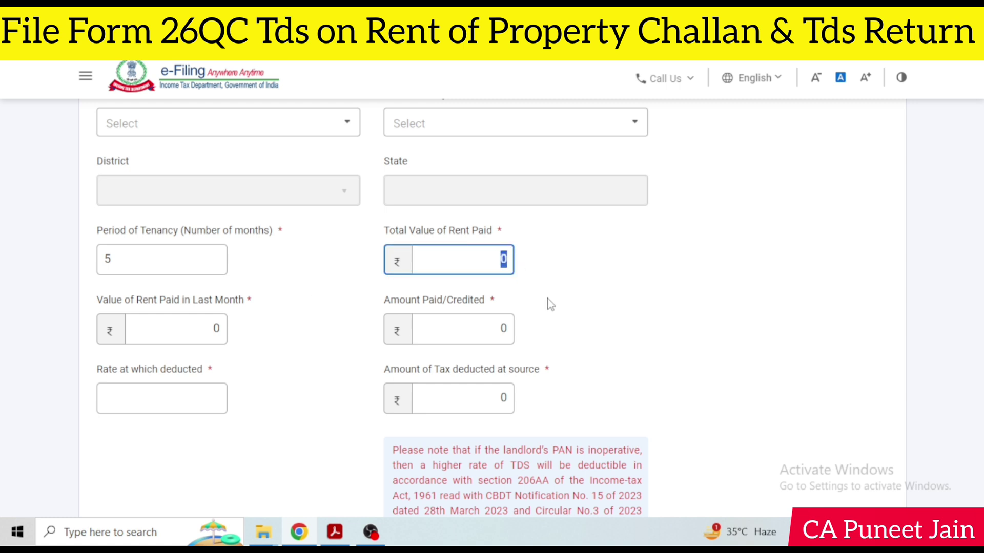
pyautogui.write('350000')
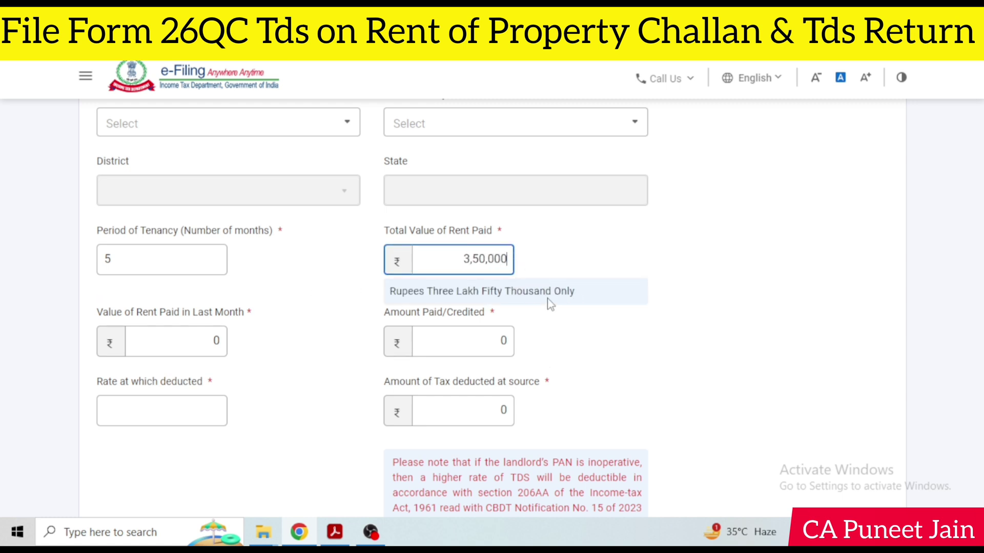
# - Enter 70,000 rupees as the rent paid in the last month and 3,50,000 rupees as the amount paid/credited
pyautogui.scroll(-1, 549, 303)
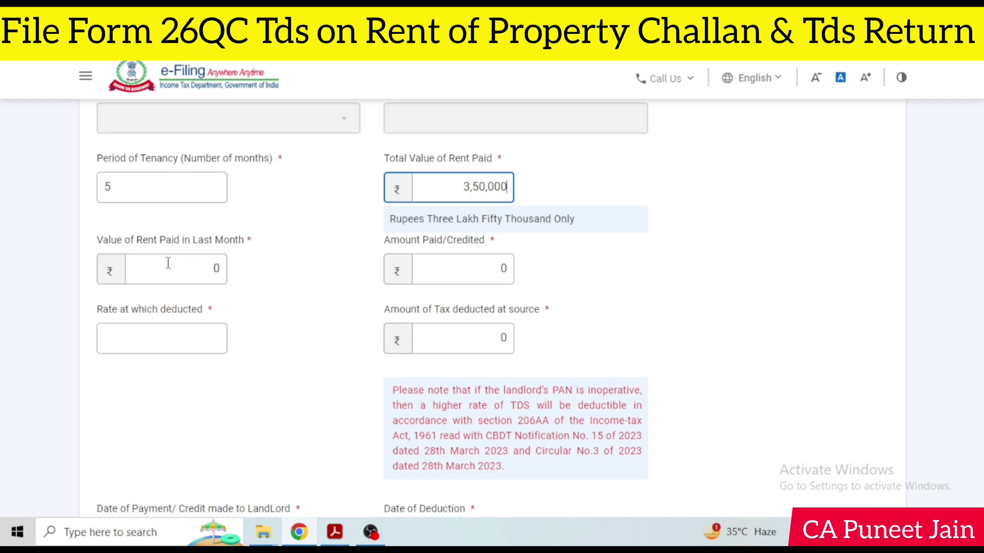
pyautogui.moveTo(167, 263); pyautogui.dragTo(274, 266)
pyautogui.write('700000')
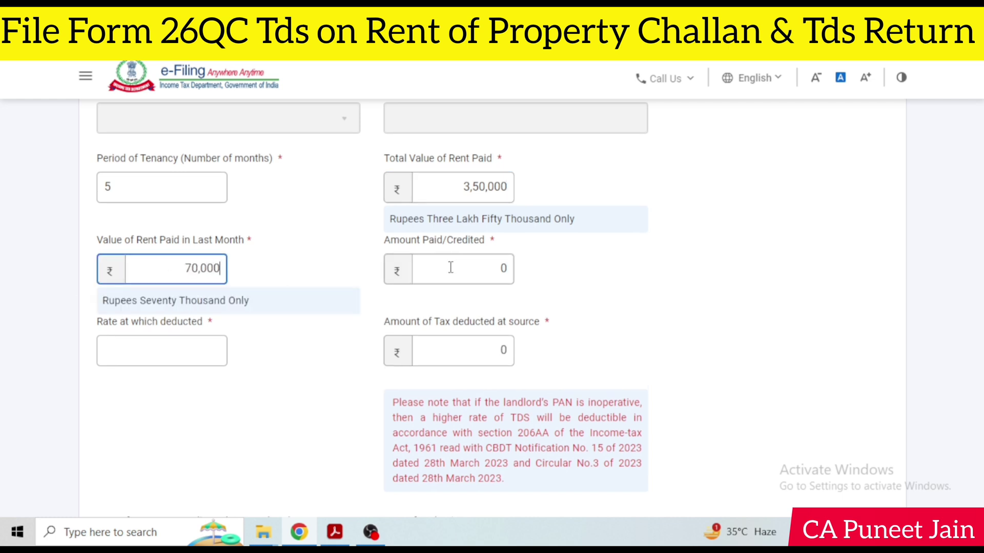
pyautogui.moveTo(450, 268); pyautogui.dragTo(573, 300)
pyautogui.write('3,50,000')
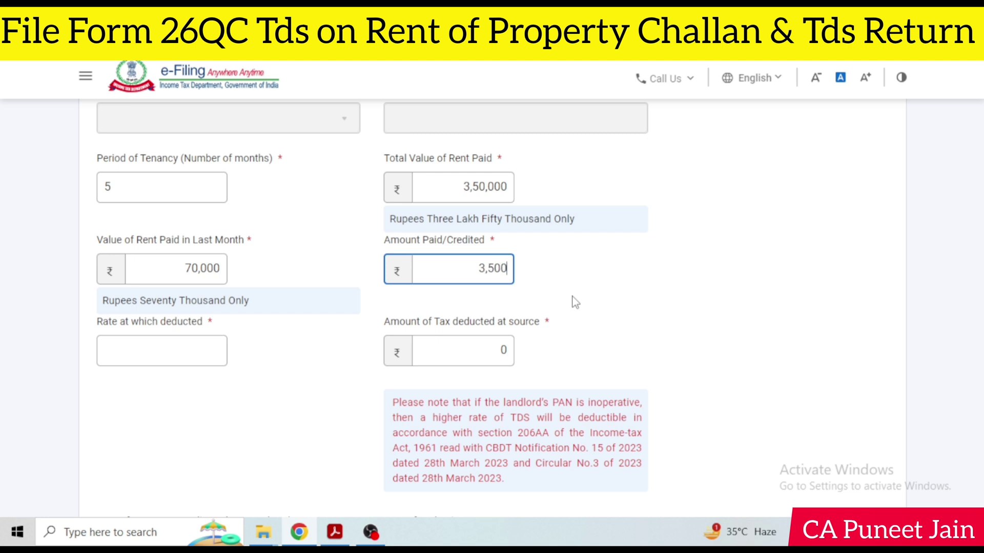
# - Set the rate at which tax is deducted to 5
pyautogui.click(169, 354)
pyautogui.scroll(-1, 173, 357)
pyautogui.scroll(-1, 173, 357)
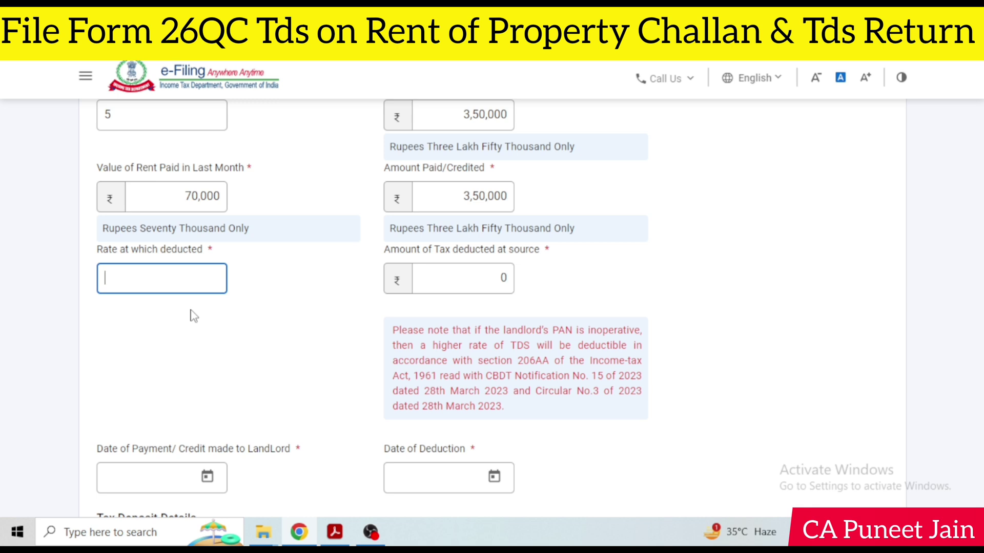
pyautogui.write('5')
pyautogui.click(364, 340)
pyautogui.scroll(1, 321, 292)
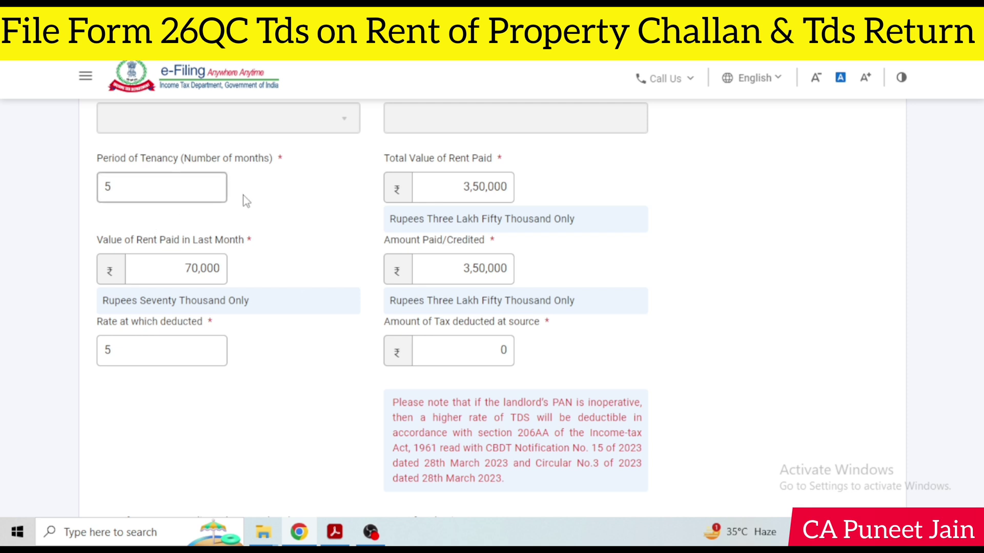
pyautogui.scroll(-1, 373, 226)
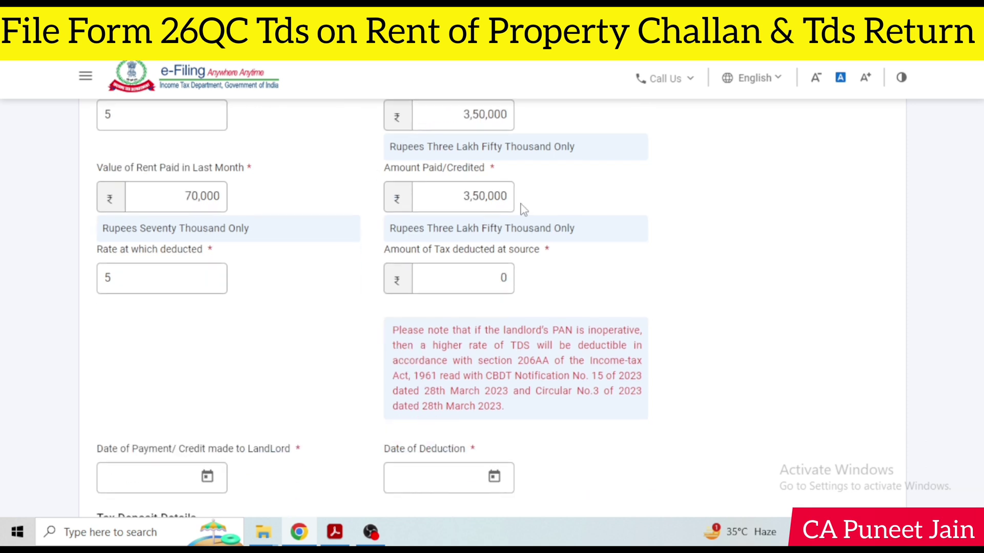
pyautogui.doubleClick(497, 283)
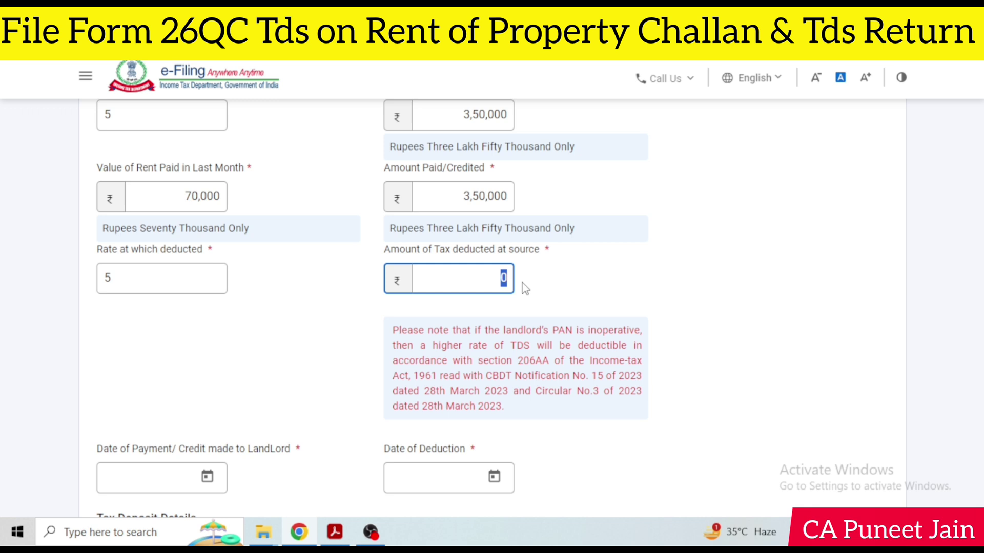
# - Set the period of tenancy to 12 months and clear the total value of rent paid and the amount paid/credited
pyautogui.scroll(1, 117, 210)
pyautogui.doubleClick(106, 188)
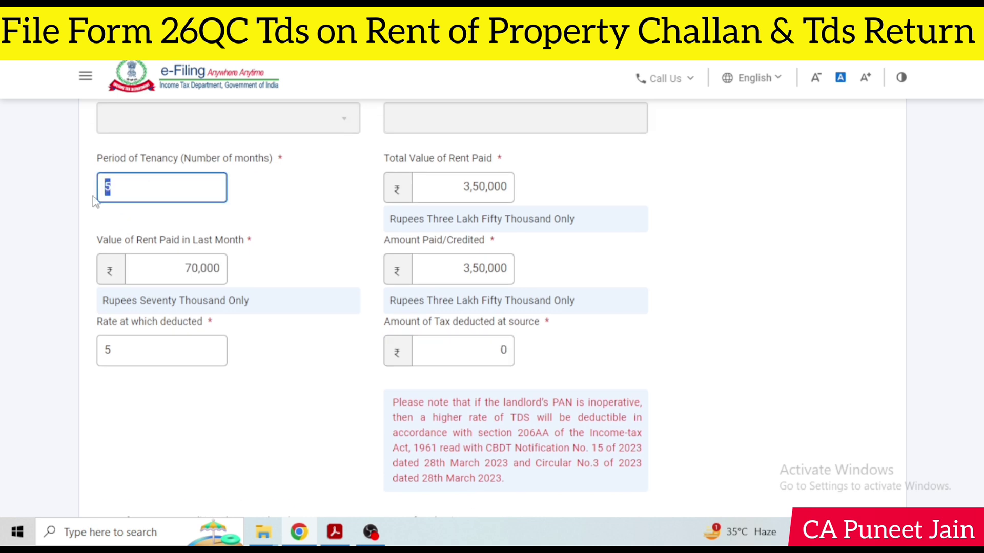
pyautogui.write('12')
pyautogui.moveTo(462, 187); pyautogui.dragTo(568, 191)
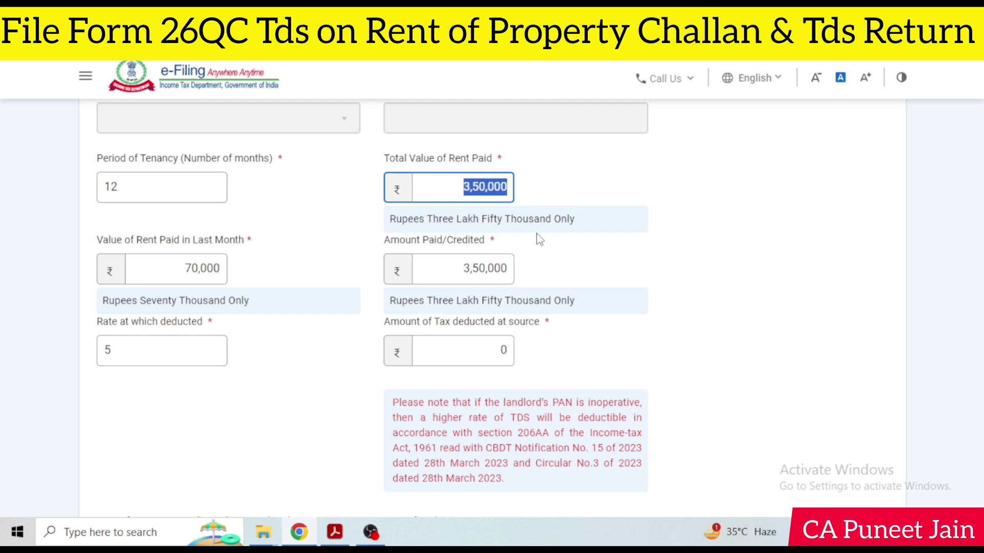
pyautogui.click(516, 191)
pyautogui.moveTo(515, 191)
pyautogui.mouseDown()
pyautogui.moveTo(461, 188)
pyautogui.moveTo(517, 197)
pyautogui.mouseUp()
pyautogui.click(461, 188)
pyautogui.press('BackSpace')
pyautogui.moveTo(464, 288); pyautogui.dragTo(519, 307)
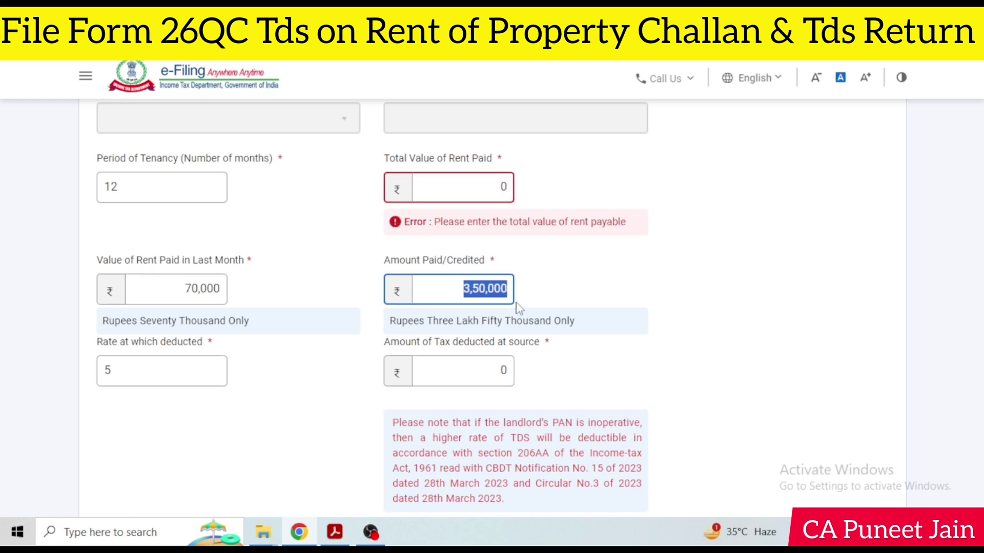
pyautogui.press('BackSpace')
pyautogui.click(370, 532)
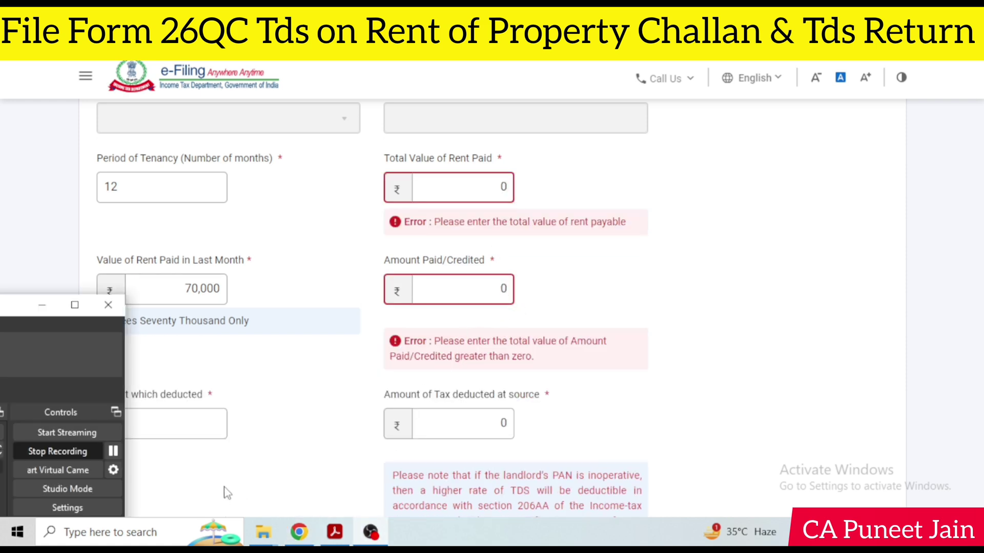
pyautogui.click(113, 450)
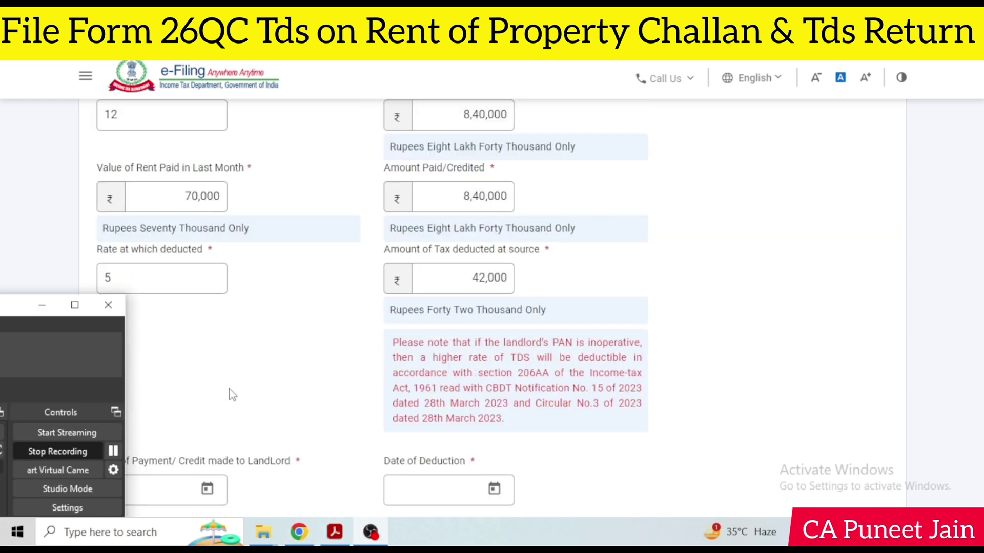
pyautogui.click(233, 392)
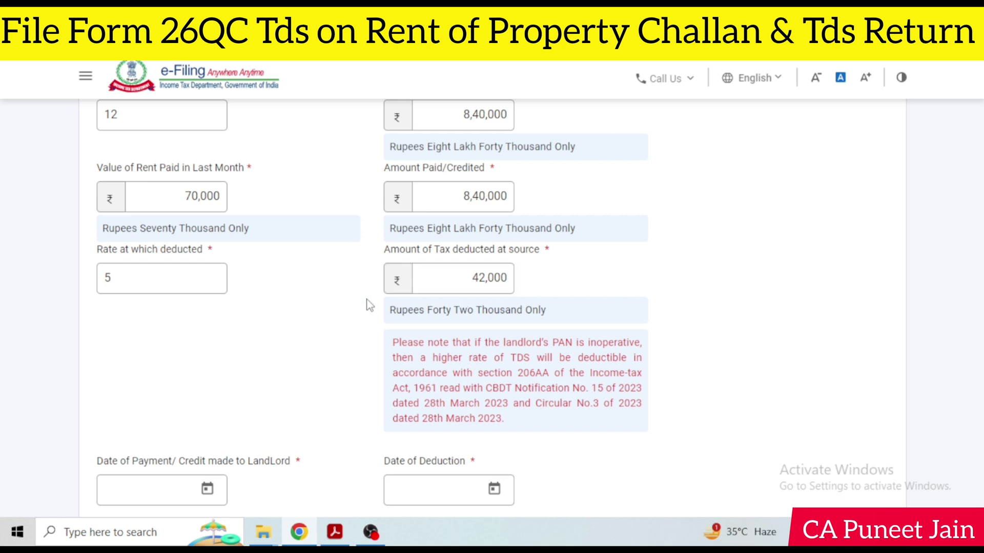
pyautogui.scroll(2, 548, 297)
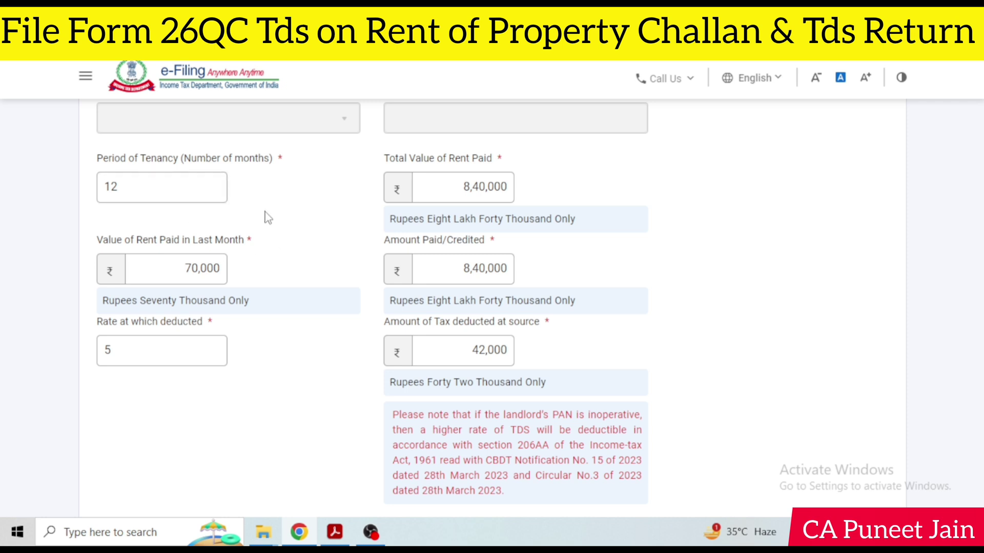
pyautogui.scroll(-2, 265, 216)
# - Set the period of tenancy to 9 months
pyautogui.scroll(2, 266, 216)
pyautogui.moveTo(183, 181); pyautogui.dragTo(89, 200)
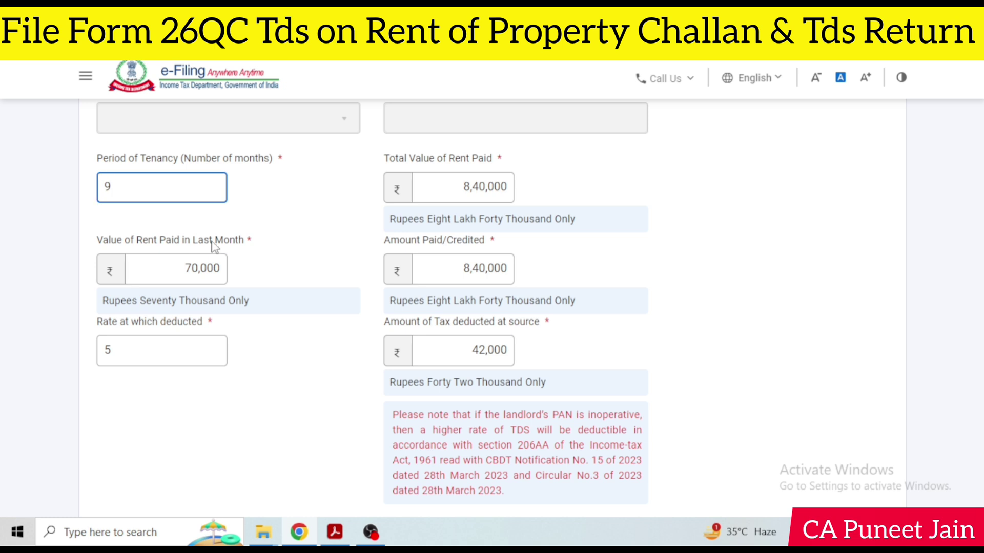
pyautogui.moveTo(223, 242); pyautogui.dragTo(228, 247)
pyautogui.click(279, 309)
pyautogui.click(205, 269)
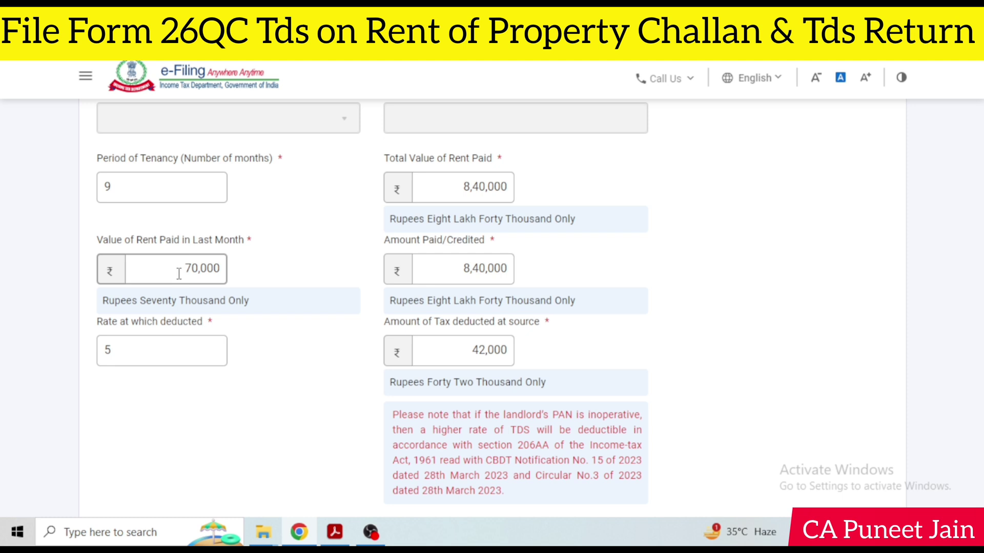
pyautogui.moveTo(179, 273); pyautogui.dragTo(238, 280)
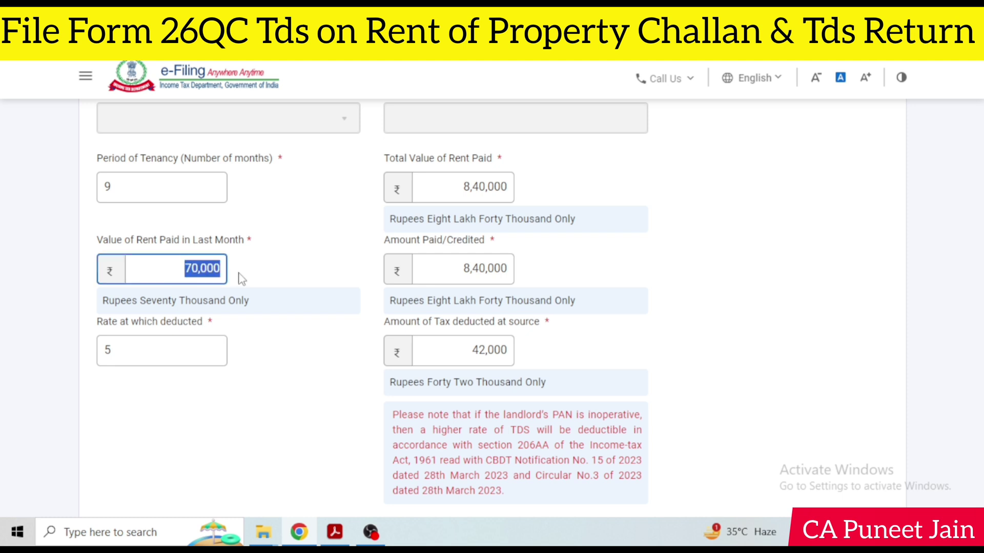
pyautogui.click(267, 279)
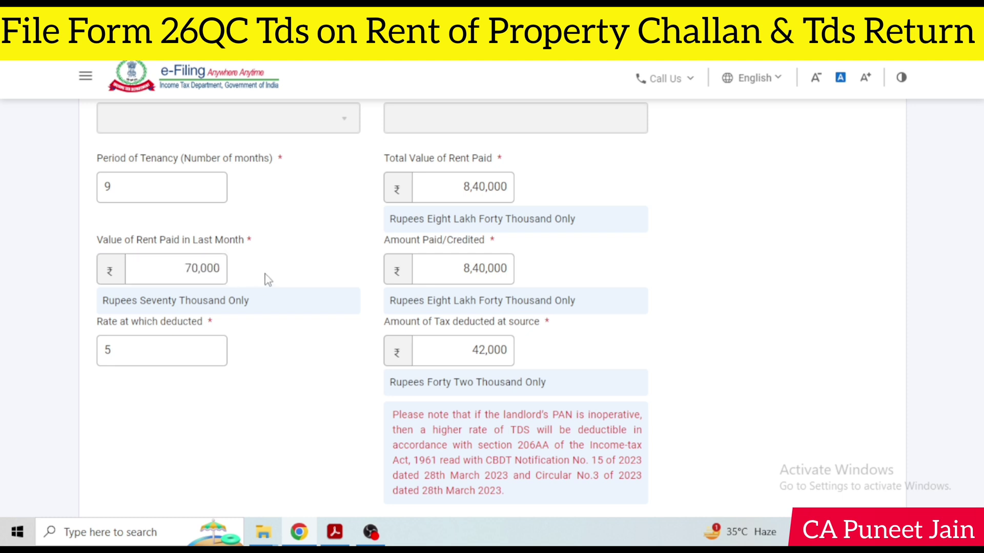
# - Set both the total value of rent paid and the amount paid/credited to 6,30,000 rupees
pyautogui.moveTo(459, 189); pyautogui.dragTo(518, 198)
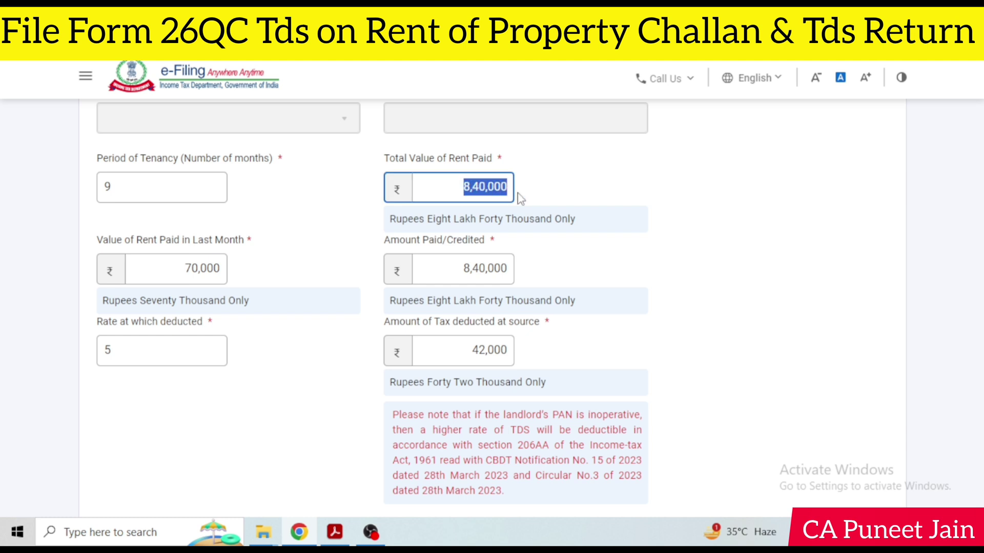
pyautogui.write('630000')
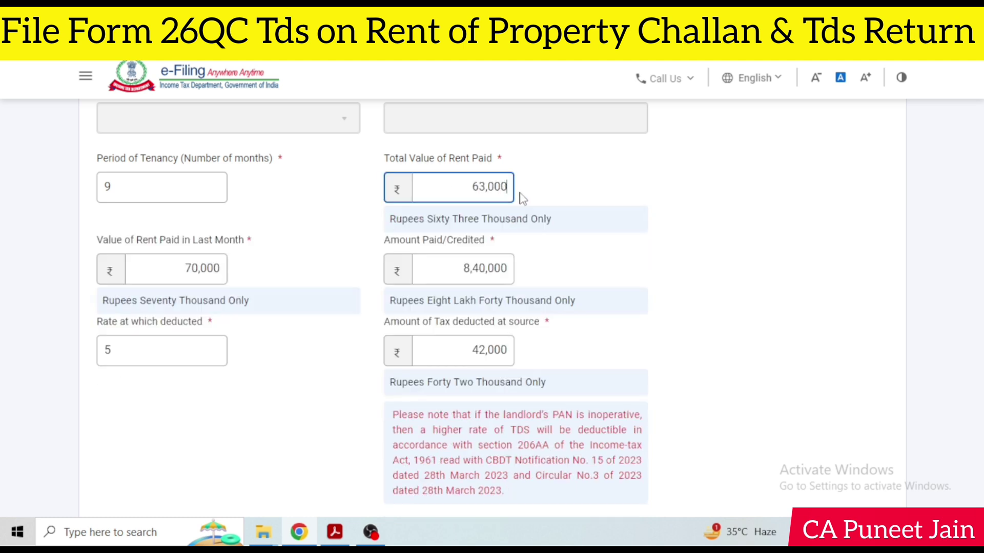
pyautogui.moveTo(449, 259); pyautogui.dragTo(533, 277)
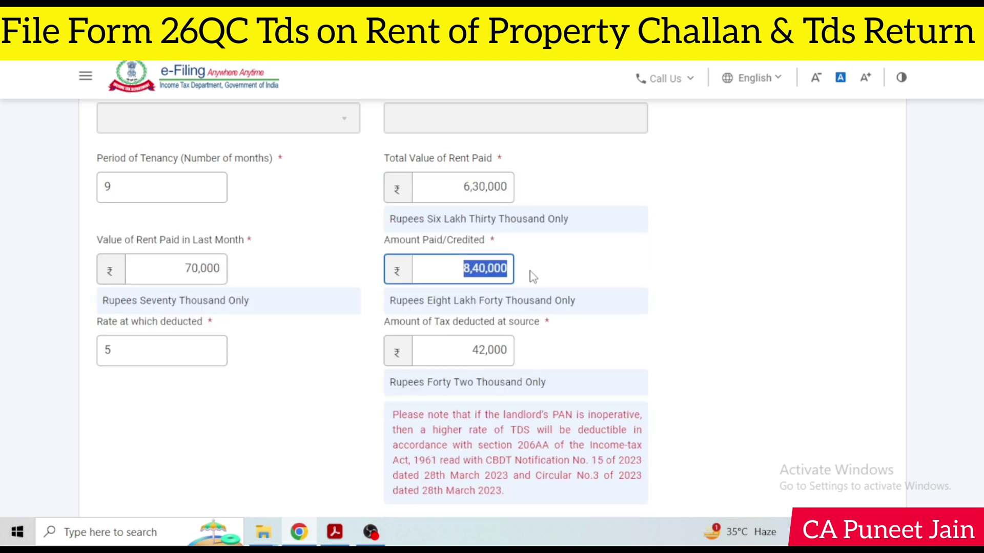
pyautogui.write('630000')
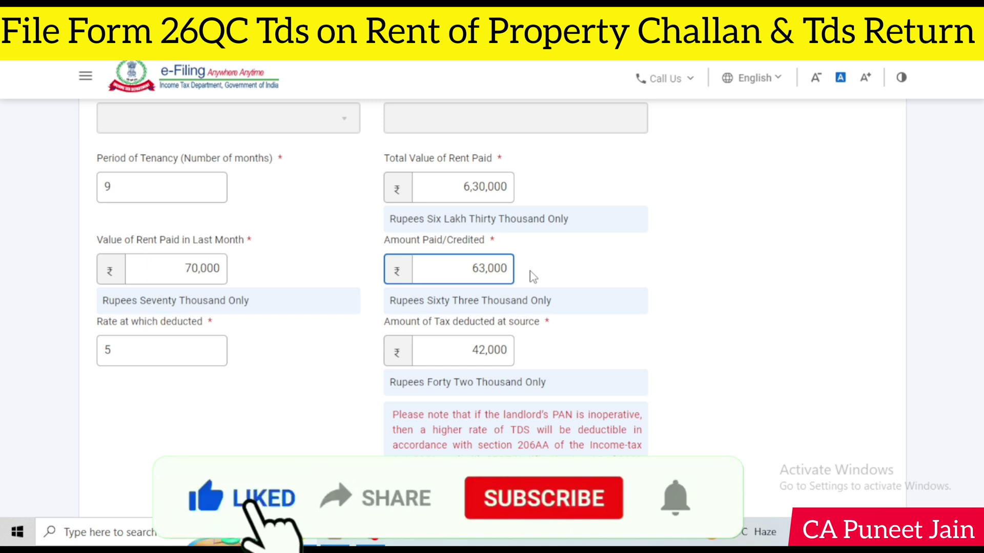
pyautogui.click(626, 282)
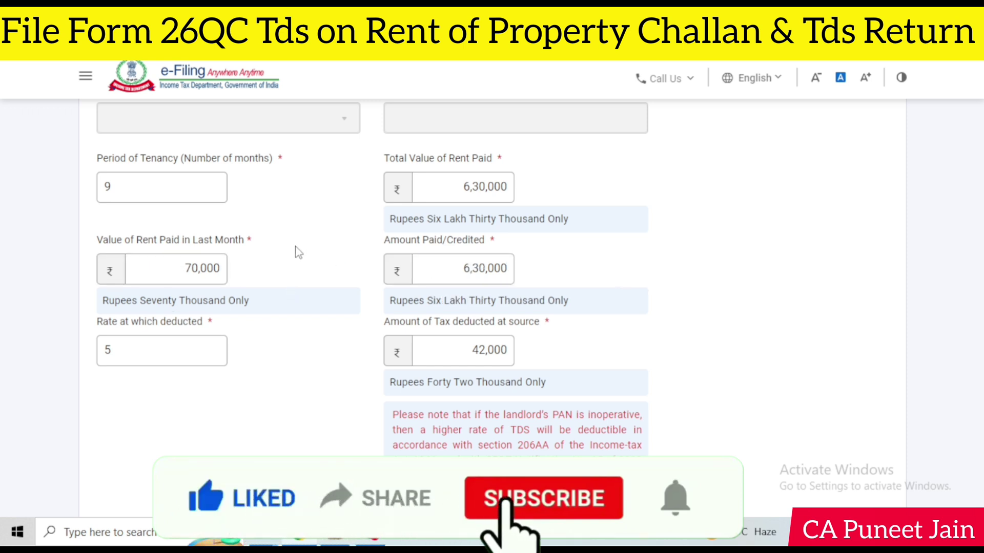
# - Set the amount of tax deducted at source to 31,500 rupees
pyautogui.scroll(-1, 235, 275)
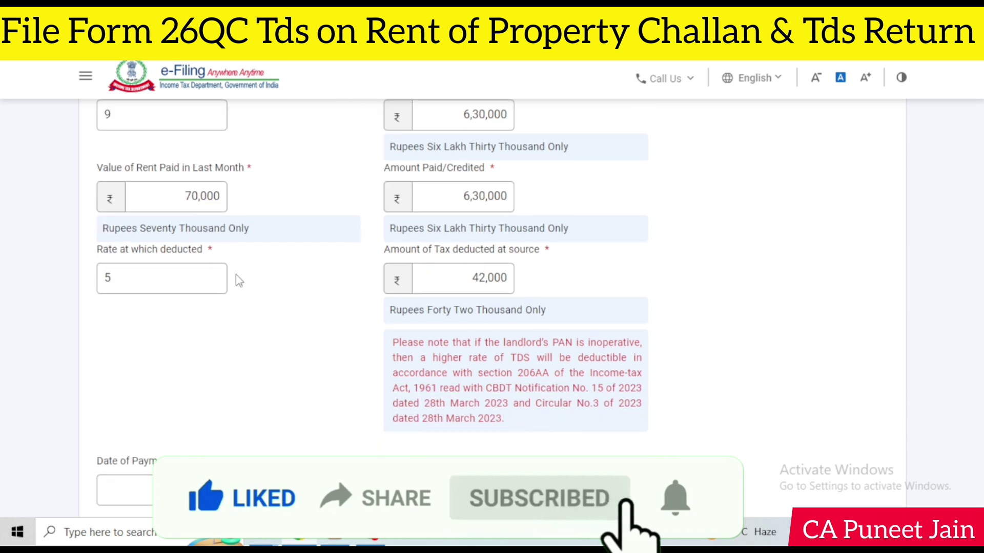
pyautogui.moveTo(477, 279); pyautogui.dragTo(530, 287)
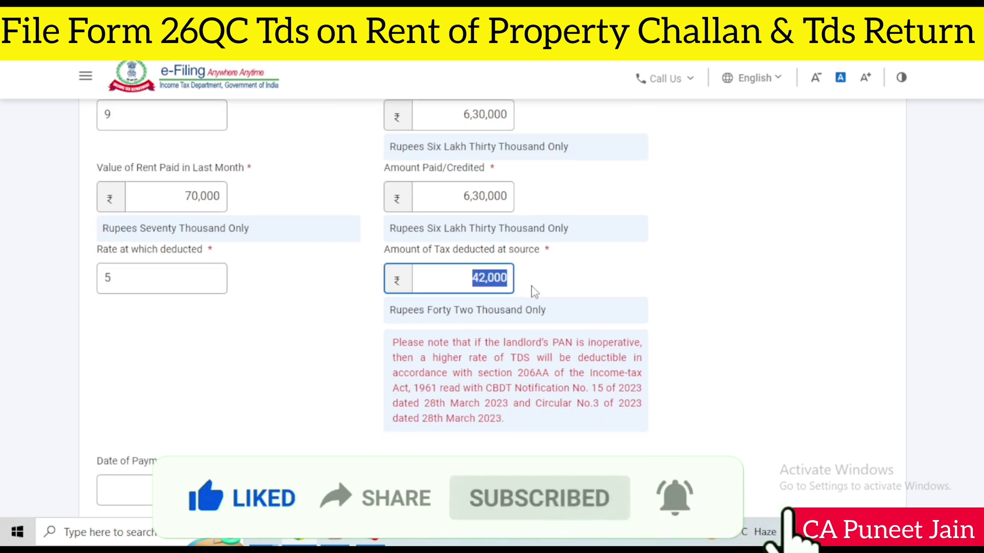
pyautogui.press('BackSpace')
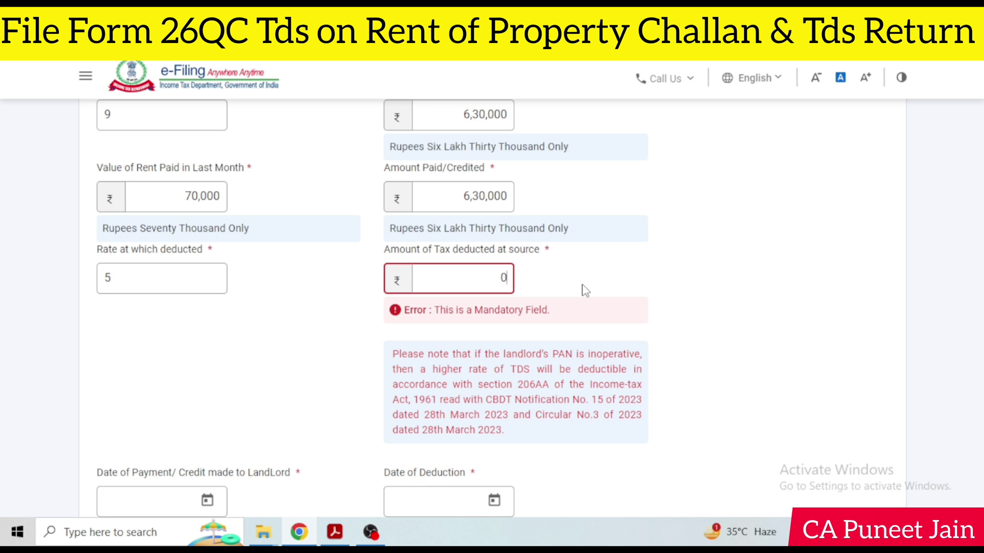
pyautogui.press('BackSpace')
pyautogui.write('31500')
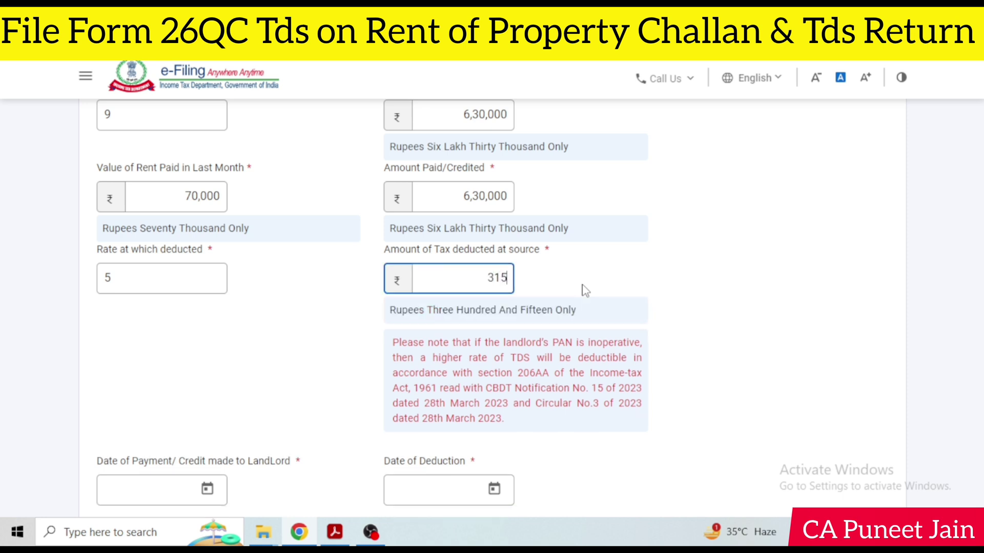
pyautogui.click(743, 310)
pyautogui.scroll(2, 722, 285)
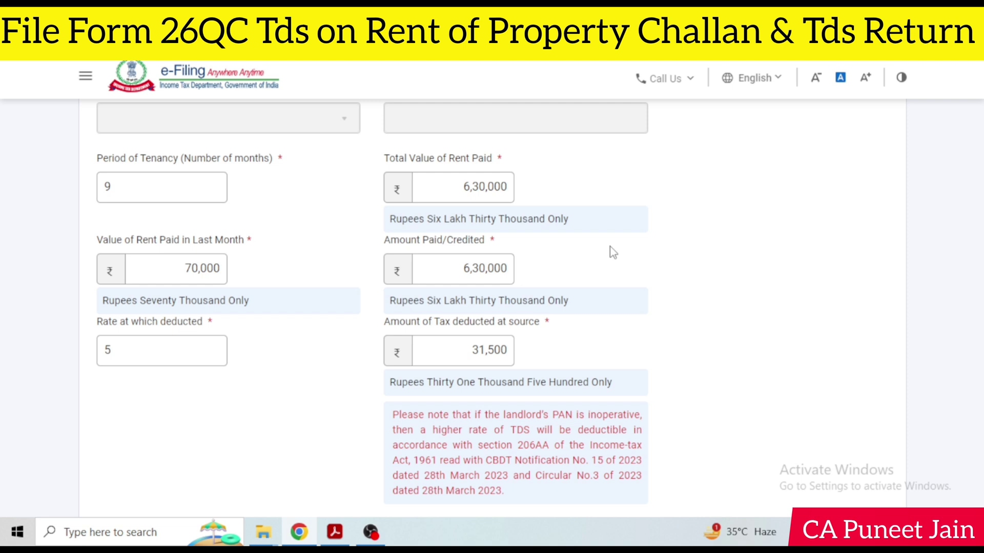
# - Set the date of payment/credit made to the landlord to 31-Mar-2024
pyautogui.scroll(-6, 613, 253)
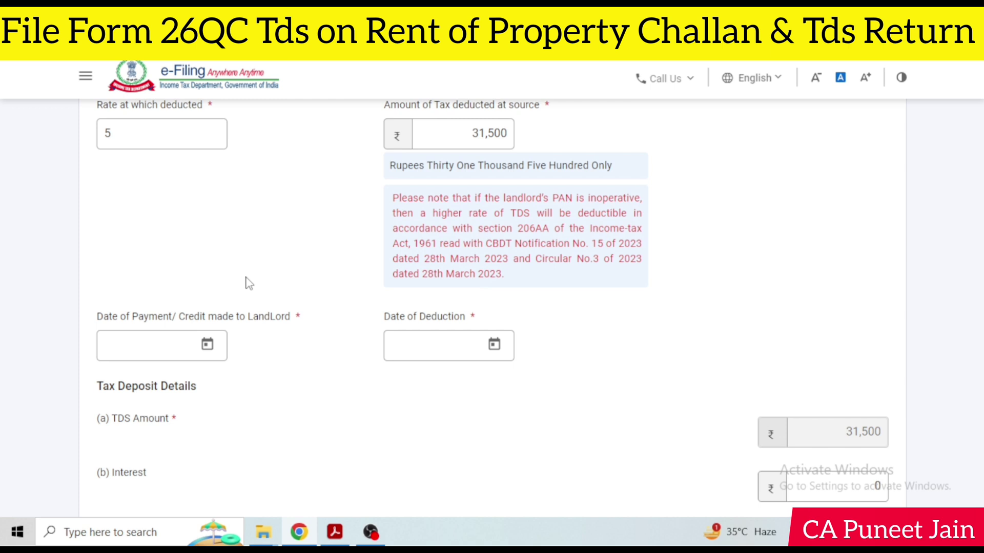
pyautogui.click(208, 344)
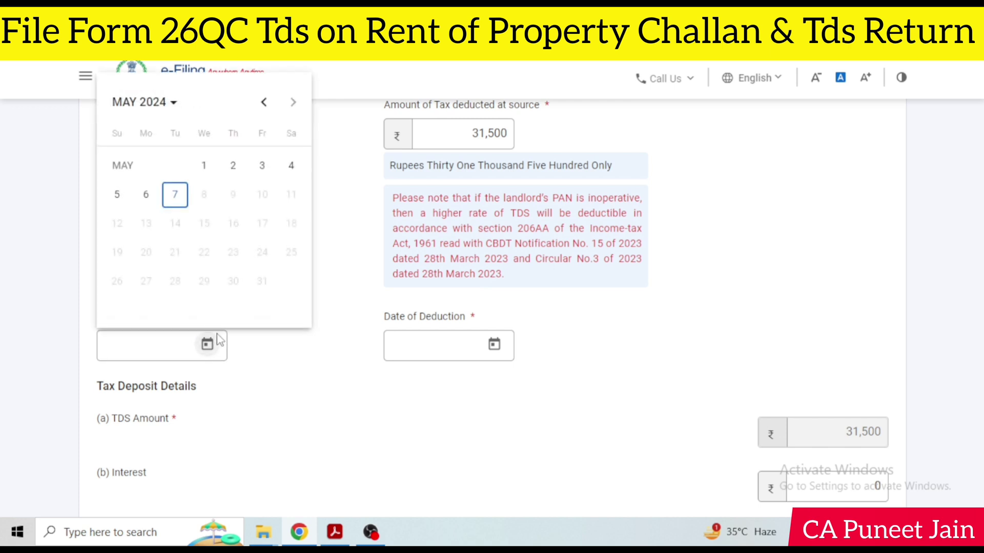
pyautogui.click(265, 102)
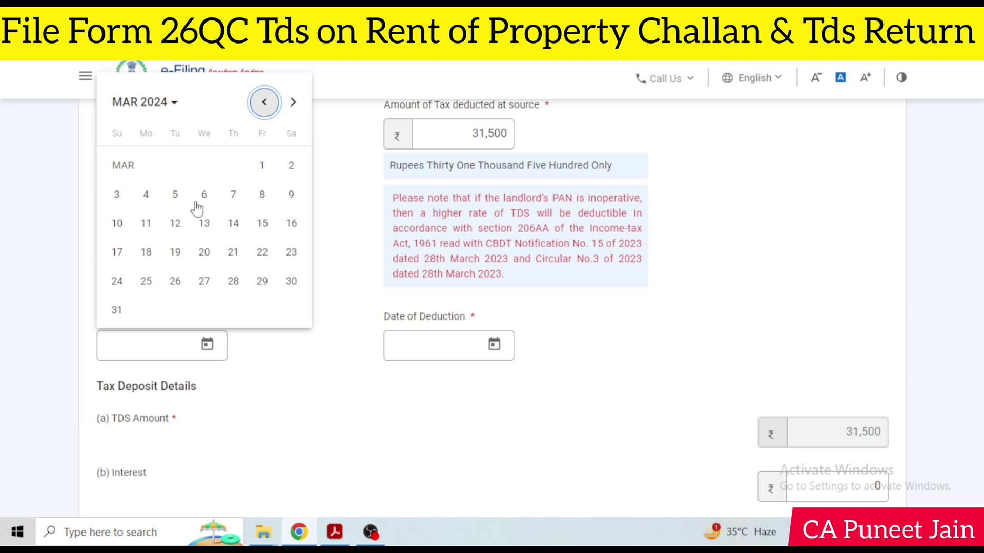
pyautogui.click(117, 310)
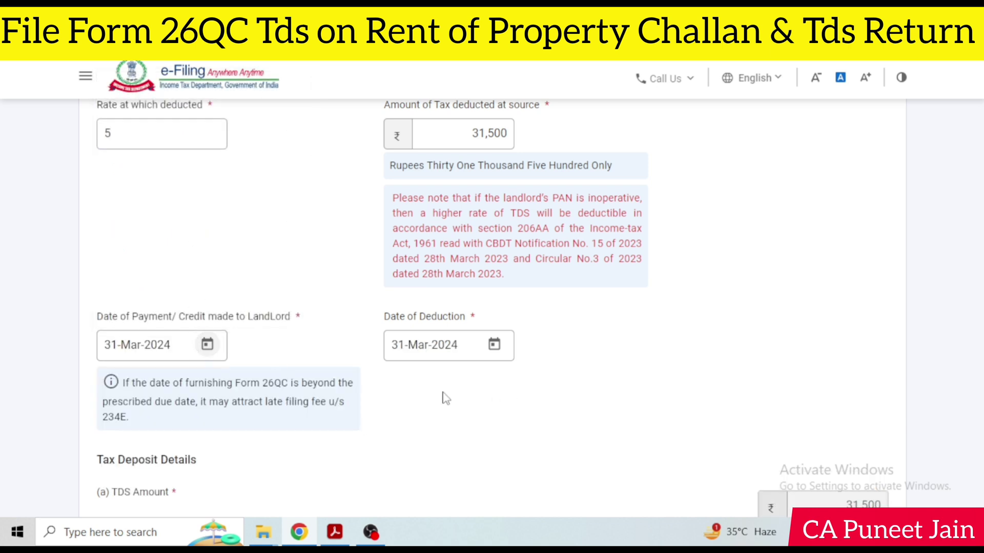